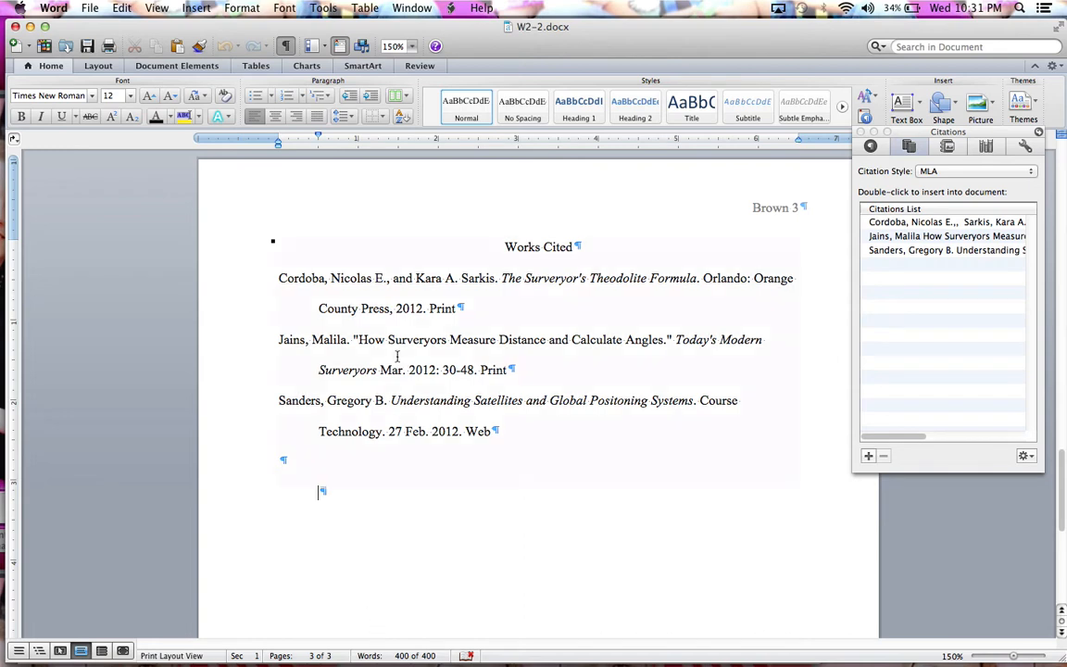
Step: Close the Citations palette
{"action": "left_click", "coordinate": [122, 9]}
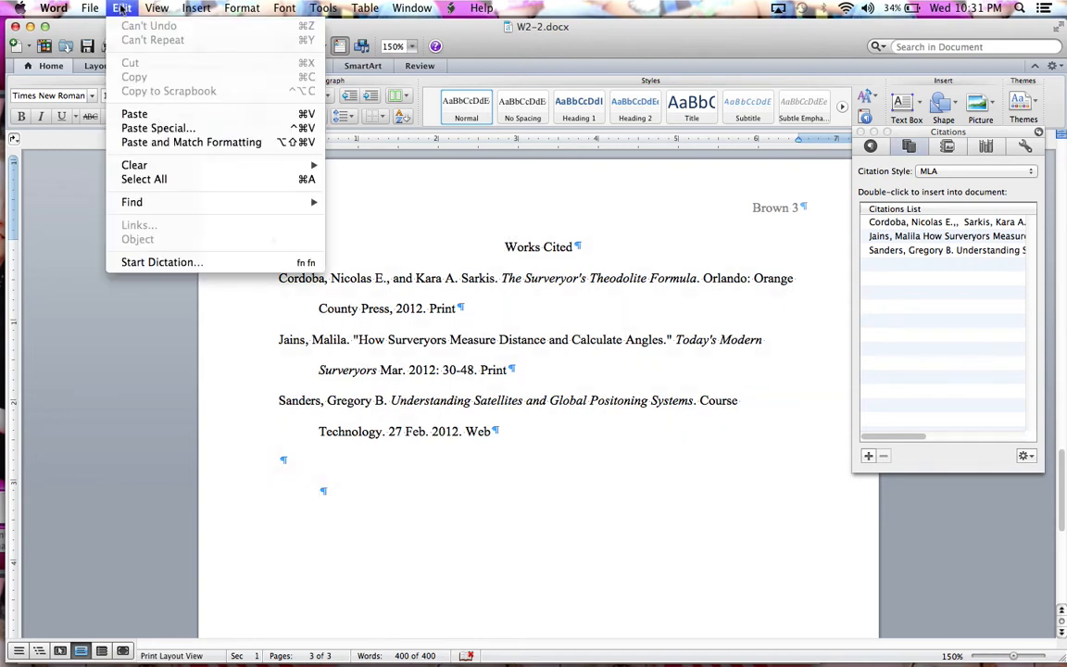
{"action": "left_click", "coordinate": [122, 9]}
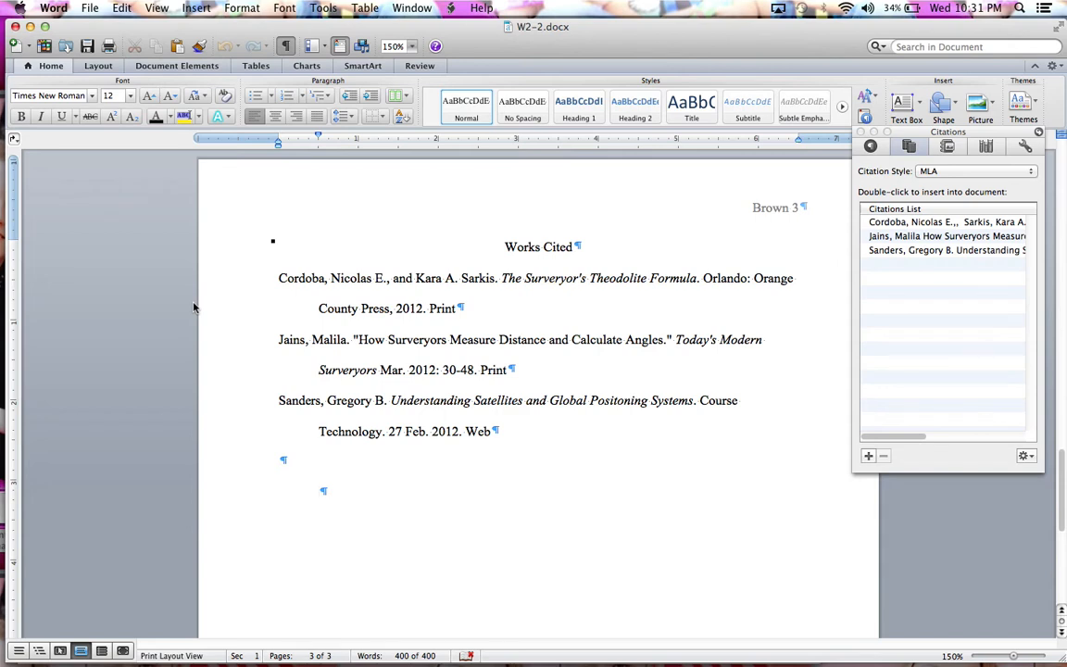
{"action": "left_click", "coordinate": [860, 132]}
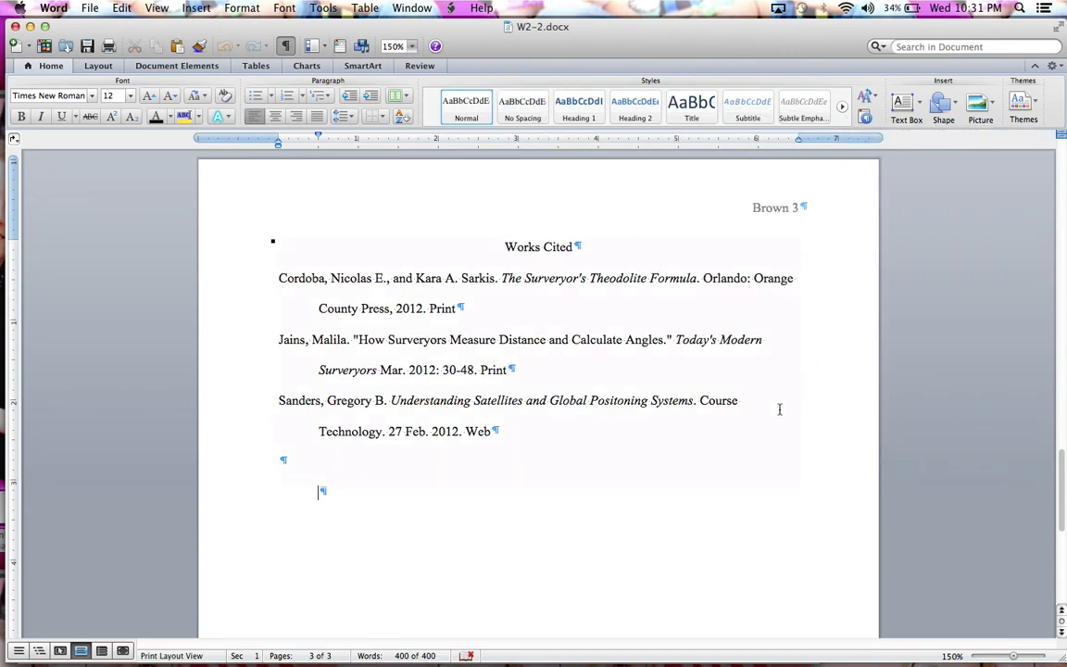
Step: Copy the word "geostationary" on page 2 and paste it before "satellites are the fixed points" in the same paragraph
{"action": "scroll", "coordinate": [782, 403], "scroll_direction": "up", "scroll_amount": 10}
{"action": "scroll", "coordinate": [778, 404], "scroll_direction": "up", "scroll_amount": 5}
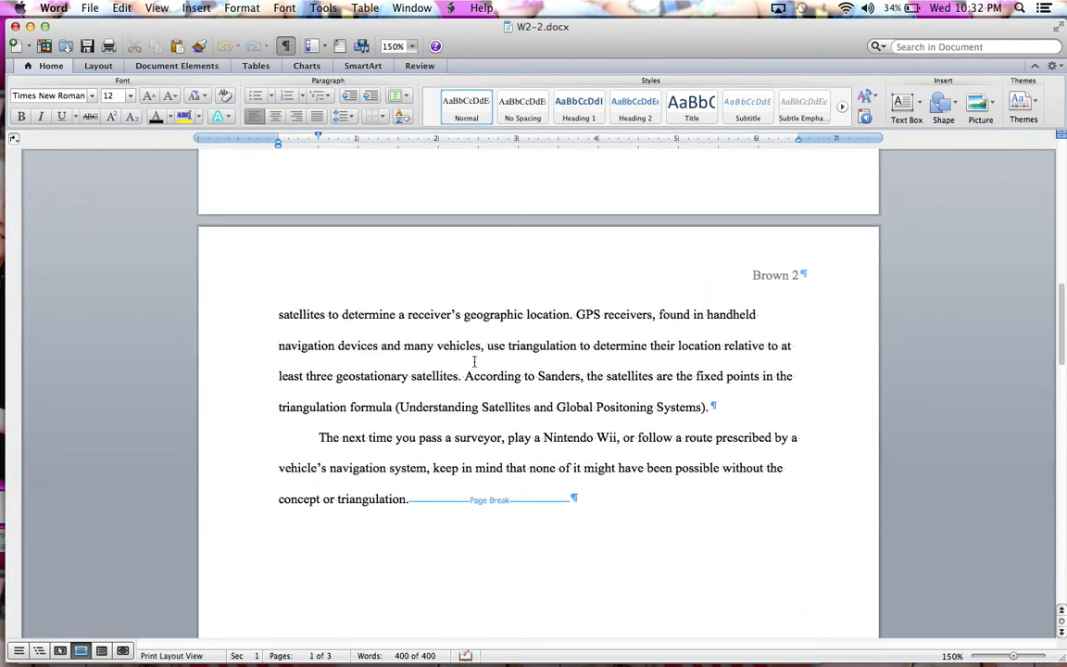
{"action": "double_click", "coordinate": [359, 378]}
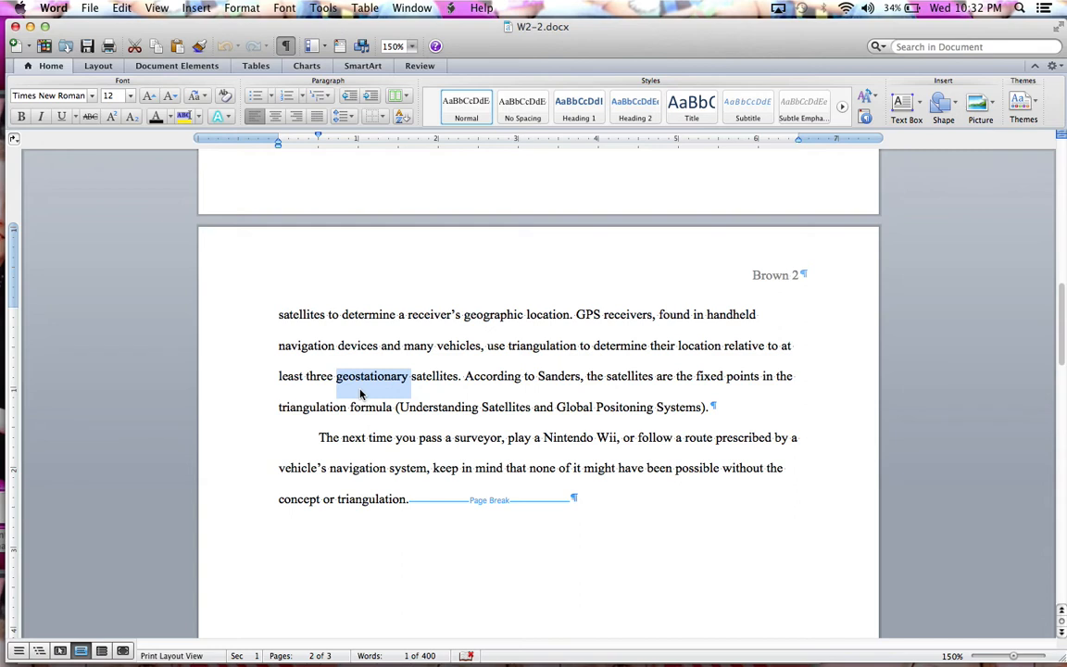
{"action": "left_click", "coordinate": [155, 44]}
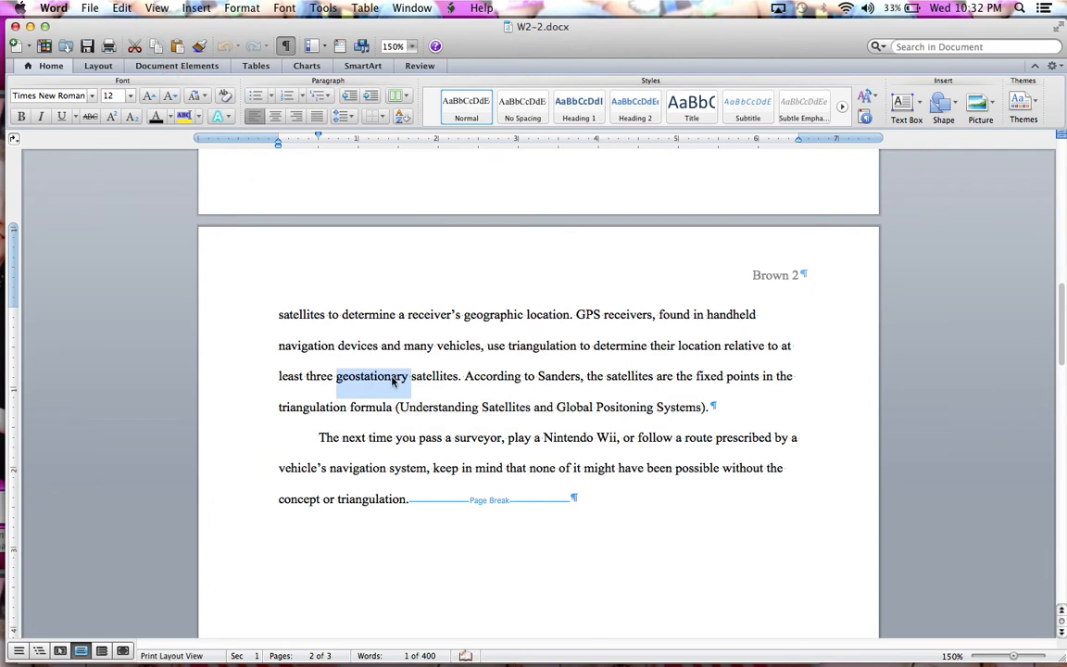
{"action": "left_click", "coordinate": [606, 376]}
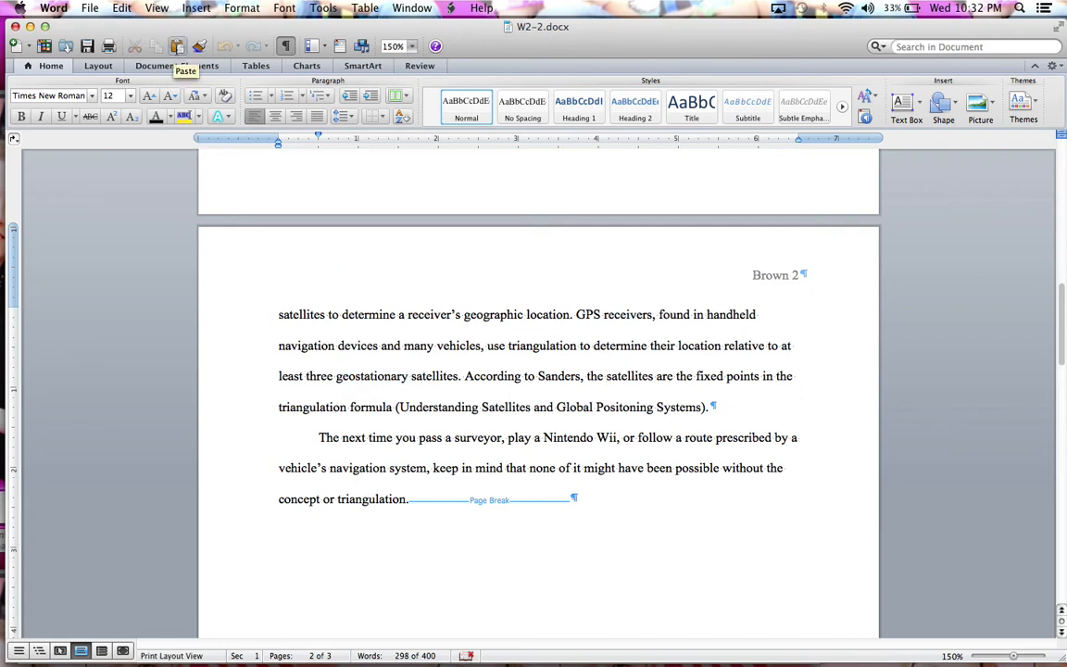
{"action": "left_click", "coordinate": [177, 47]}
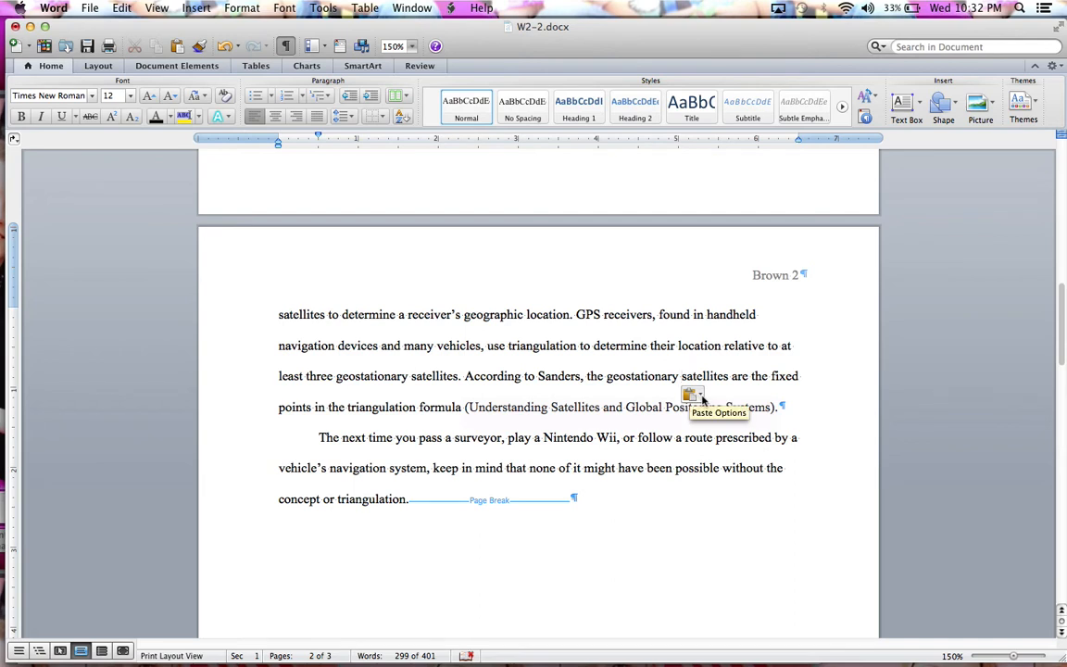
Step: Apply the Keep Source Formatting paste option to the pasted word "geostationary"
{"action": "left_click", "coordinate": [700, 396]}
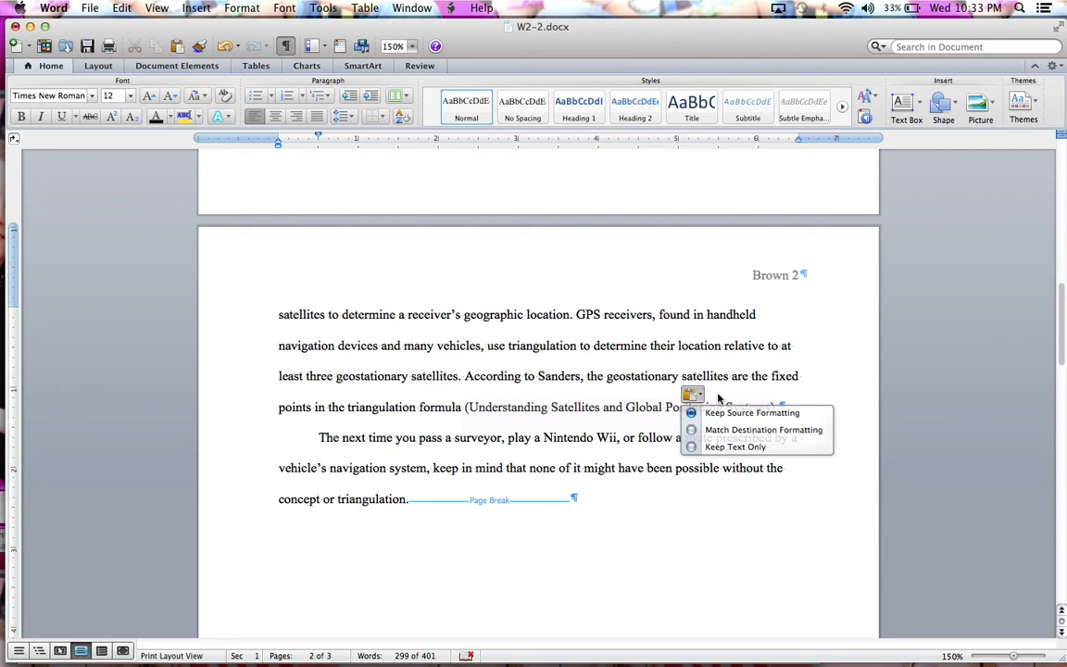
{"action": "left_click", "coordinate": [716, 416]}
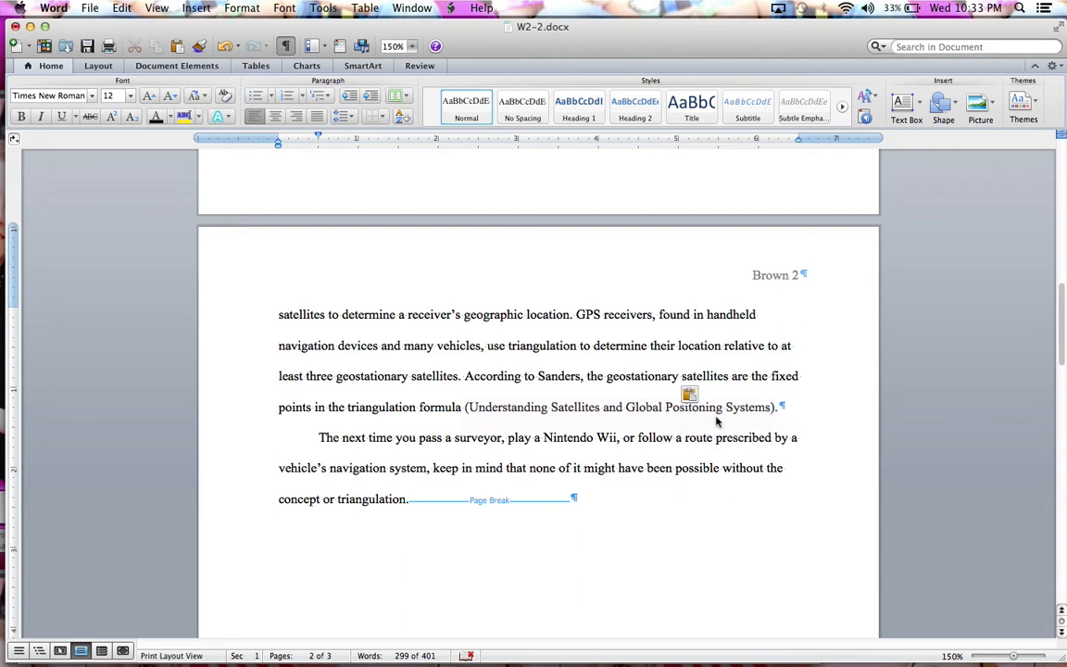
{"action": "left_click", "coordinate": [832, 412]}
Step: Search the document from its beginning for "Wii console" and look through the highlighted matches
{"action": "key", "text": "super+Home"}
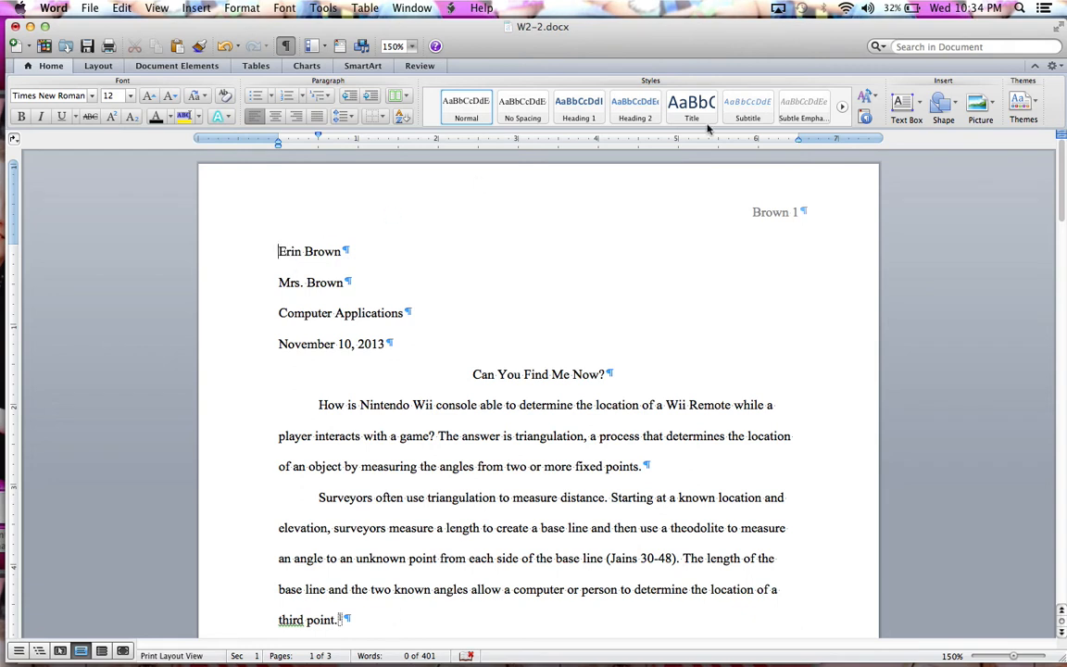
{"action": "left_click", "coordinate": [924, 47]}
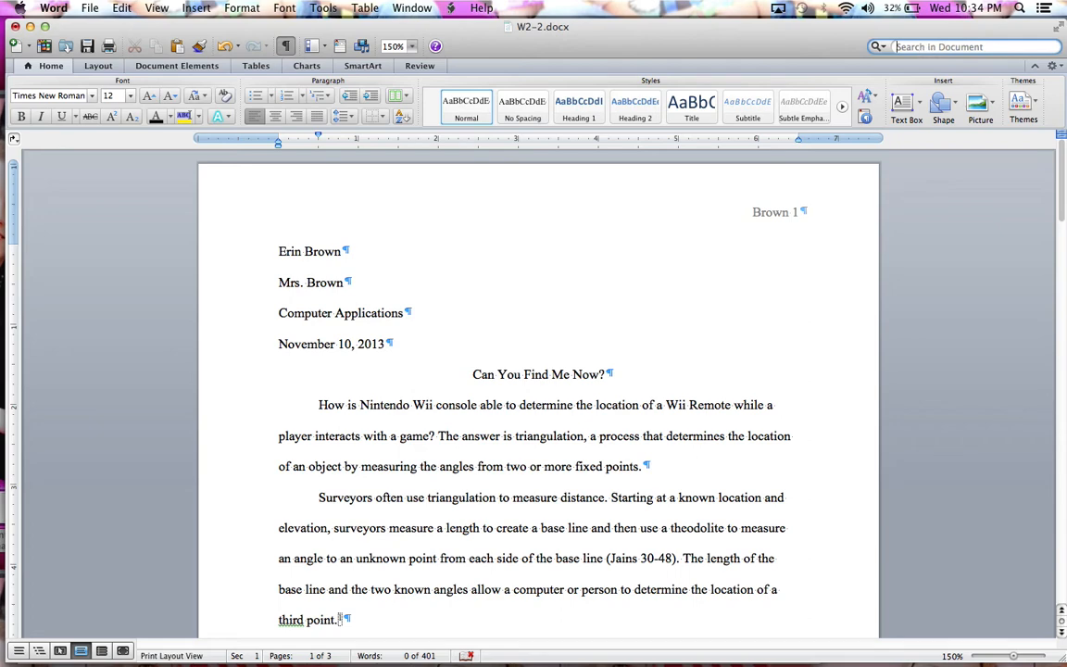
{"action": "type", "text": "Wii co"}
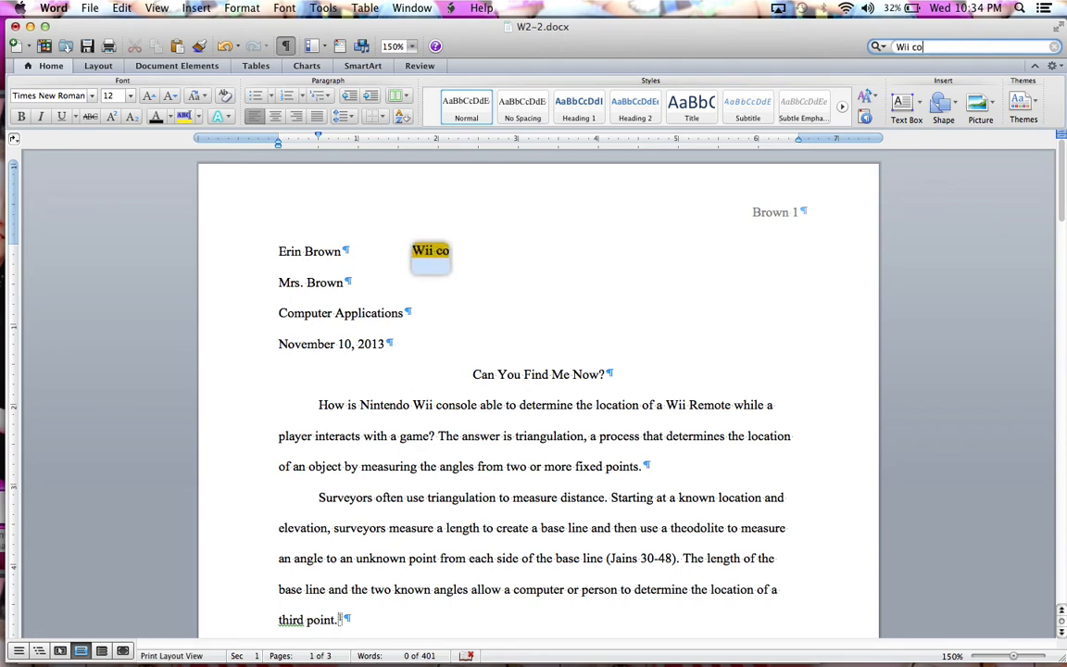
{"action": "type", "text": "nsole"}
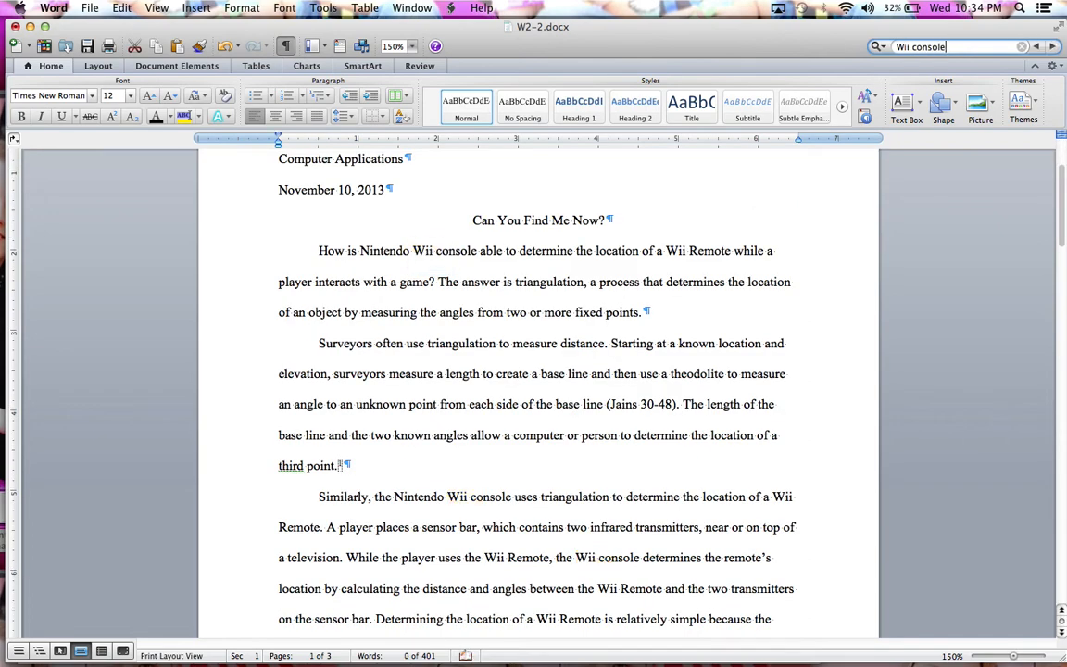
{"action": "key", "text": "Return"}
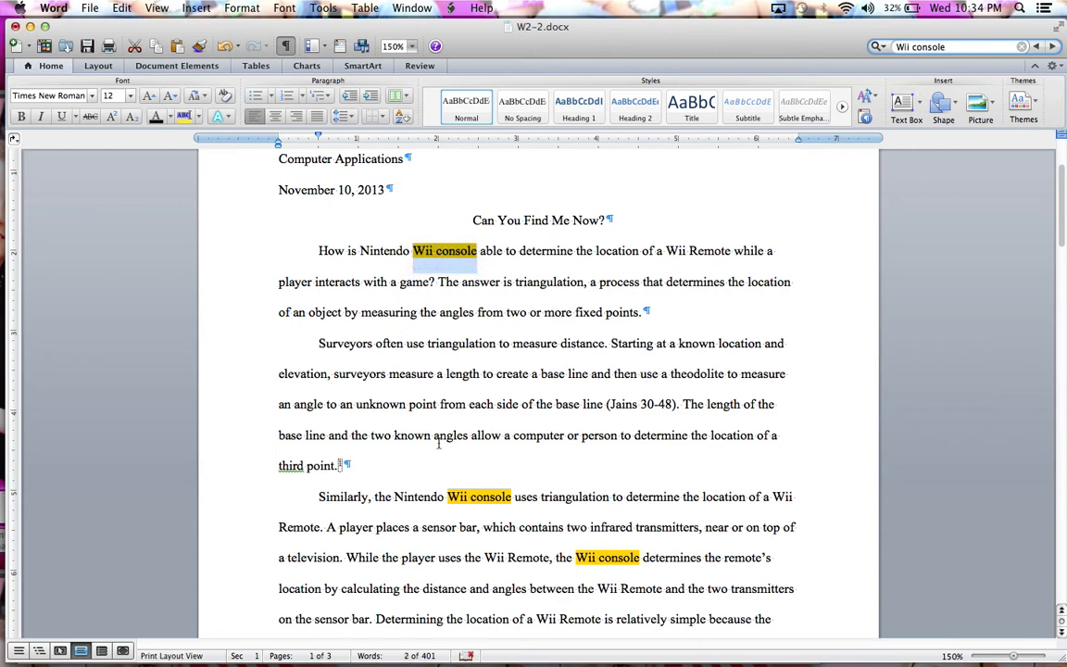
{"action": "scroll", "coordinate": [494, 312], "scroll_direction": "down", "scroll_amount": 10}
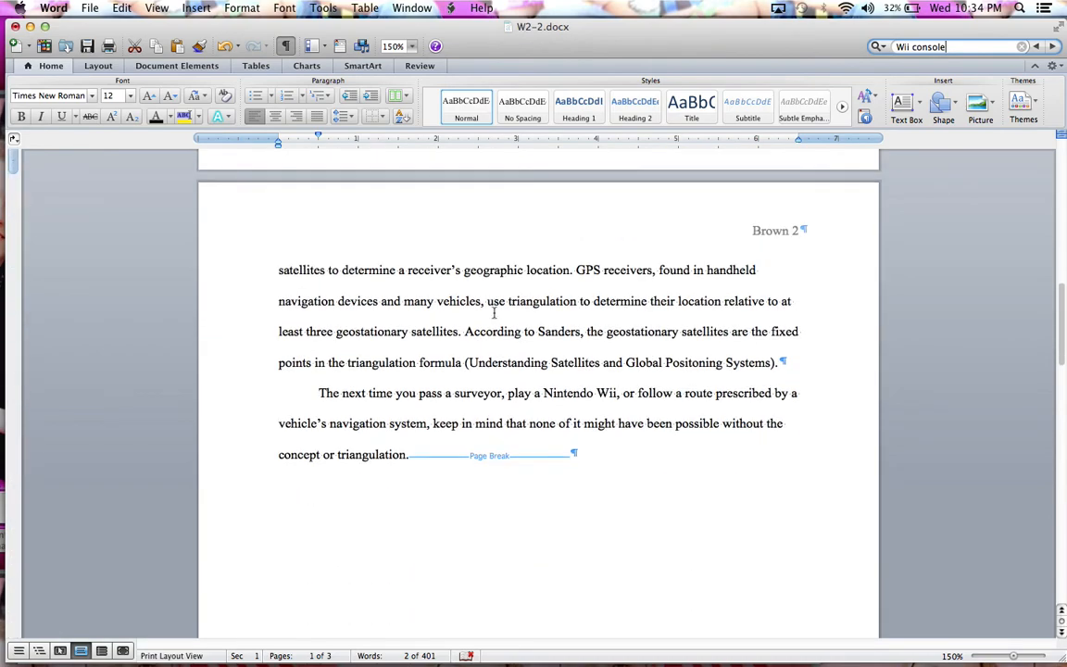
{"action": "scroll", "coordinate": [494, 312], "scroll_direction": "up", "scroll_amount": 12}
{"action": "scroll", "coordinate": [493, 312], "scroll_direction": "down", "scroll_amount": 4}
{"action": "scroll", "coordinate": [494, 312], "scroll_direction": "up", "scroll_amount": 1}
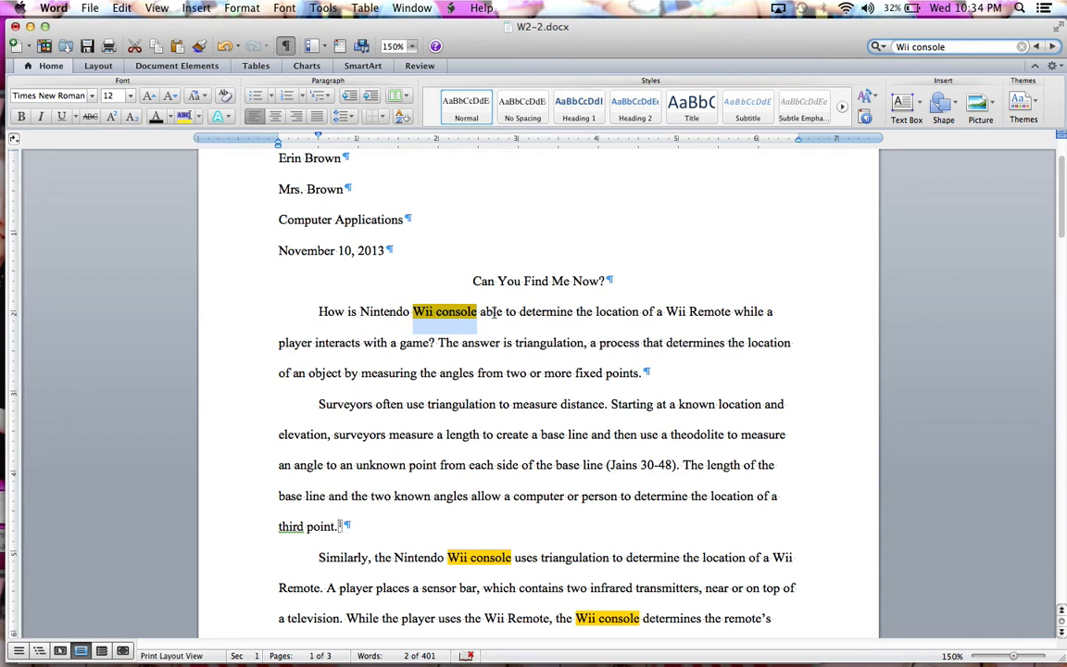
Step: Replace all occurrences of "Wii console" in the document with "Wii game console"
{"action": "left_click", "coordinate": [879, 46]}
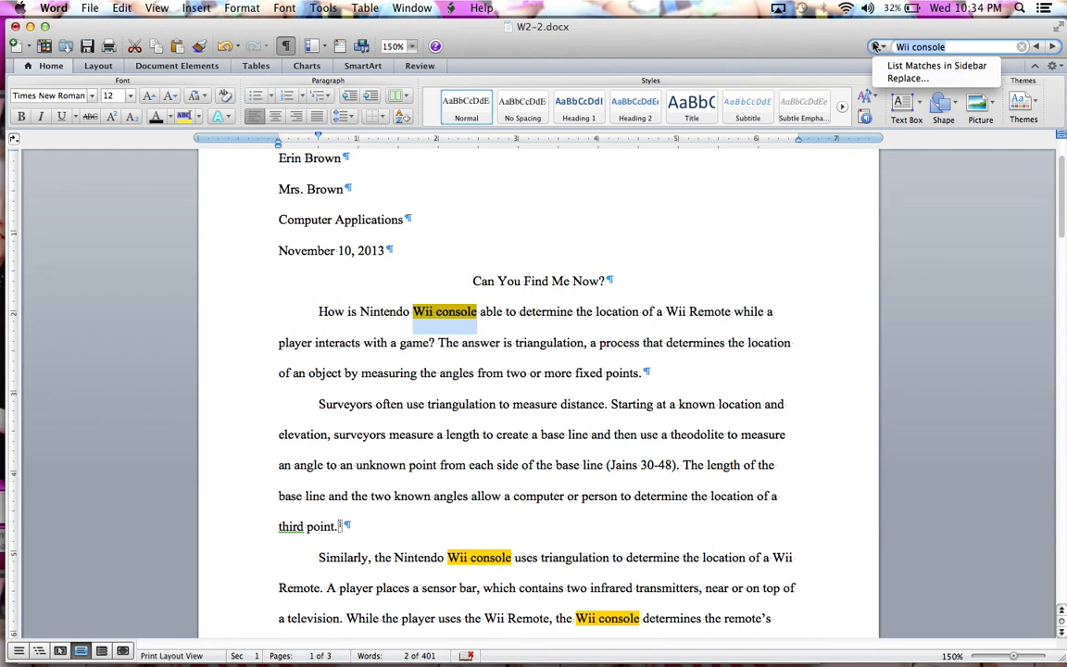
{"action": "left_click", "coordinate": [892, 79]}
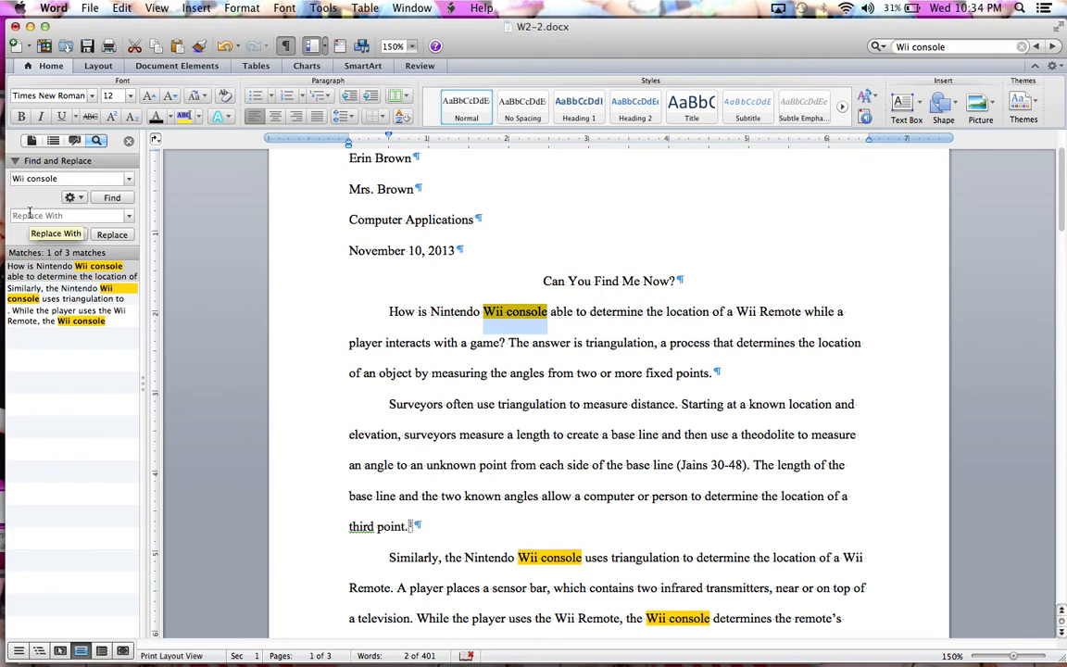
{"action": "type", "text": "Wii game console"}
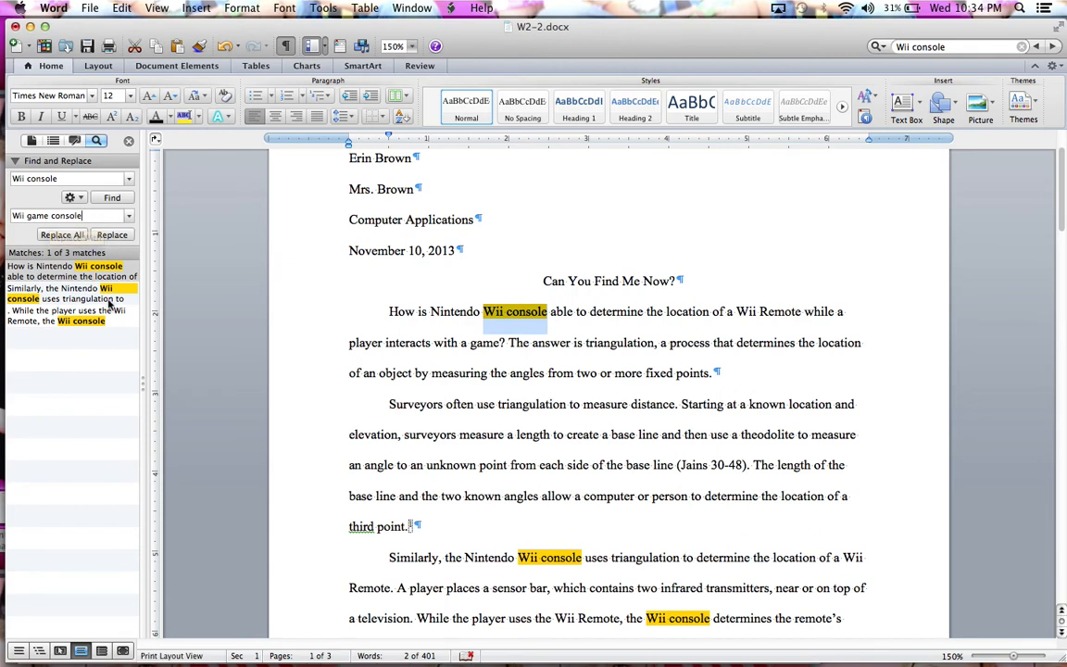
{"action": "left_click", "coordinate": [62, 235]}
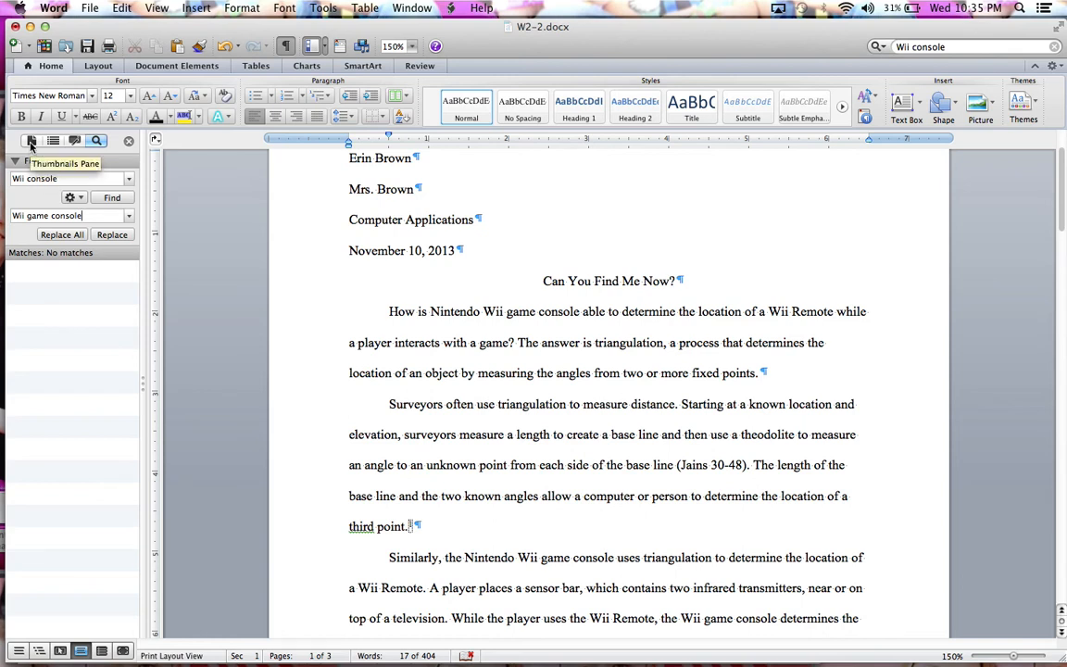
Step: Show the page thumbnails in the sidebar and go to page 2
{"action": "left_click", "coordinate": [30, 141]}
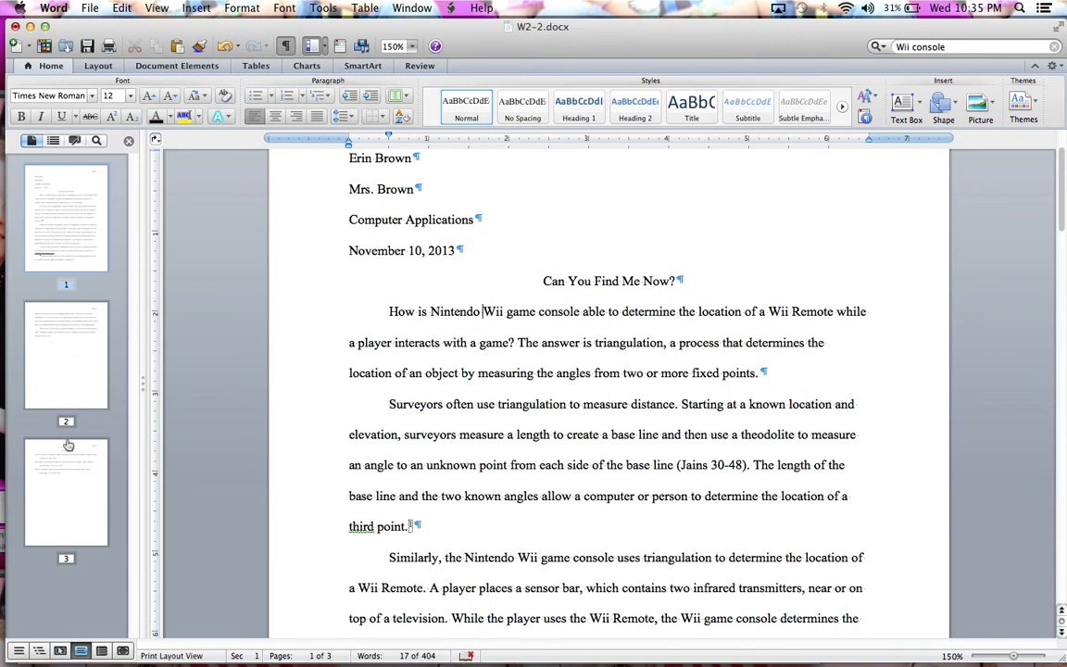
{"action": "left_click", "coordinate": [61, 354]}
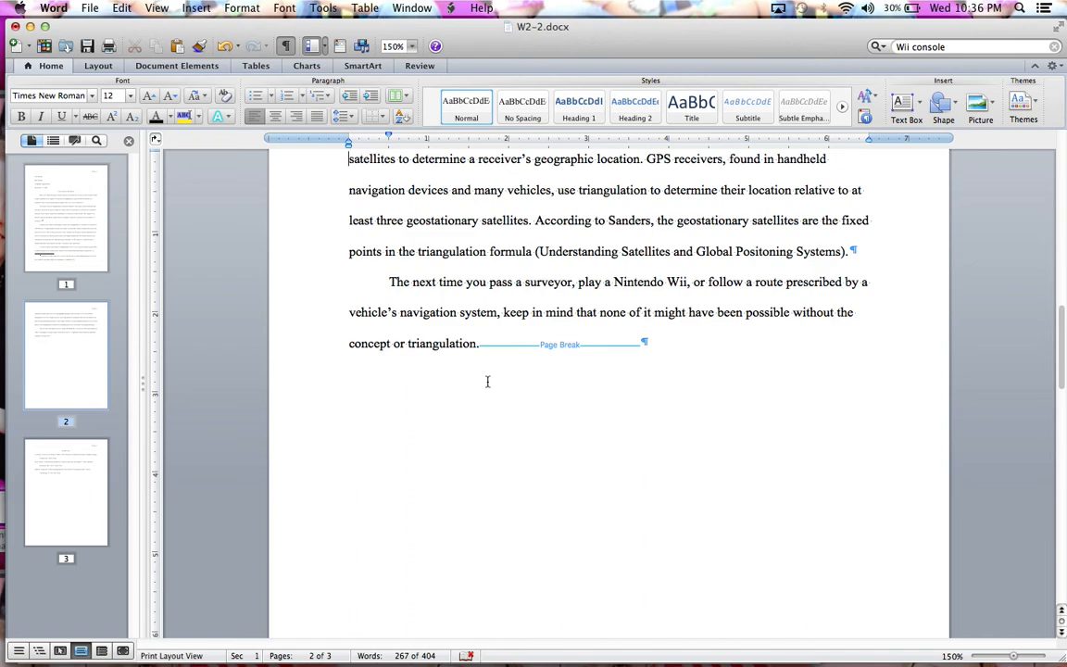
Step: Replace "prescribed" in the last paragraph of page 2 with the synonym "suggested" and close the sidebar
{"action": "double_click", "coordinate": [808, 282]}
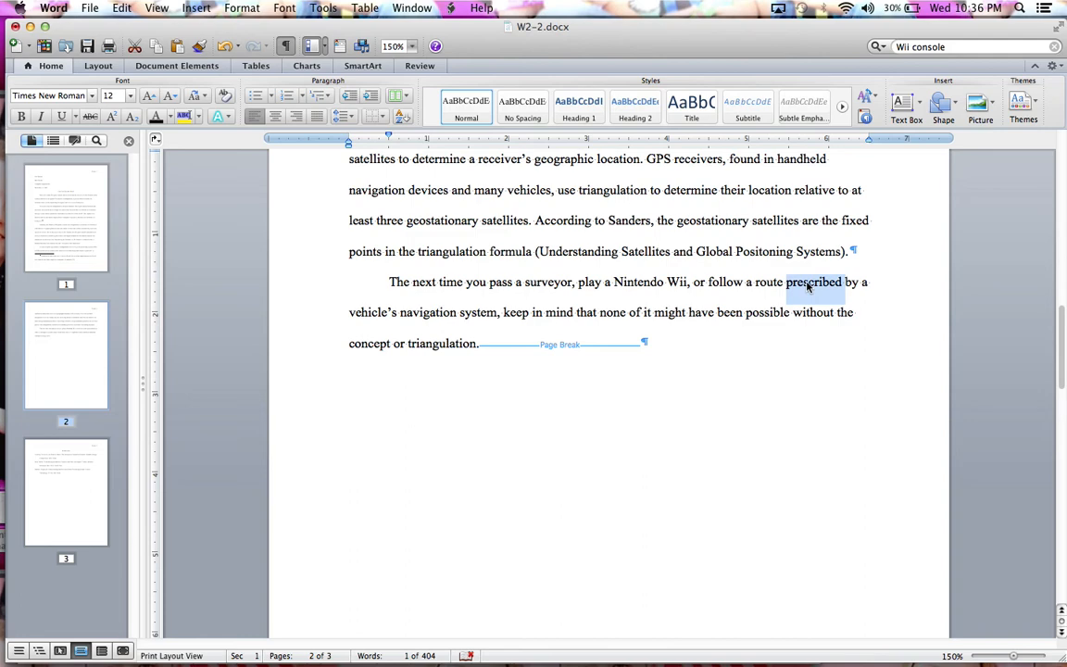
{"action": "left_click", "coordinate": [320, 11]}
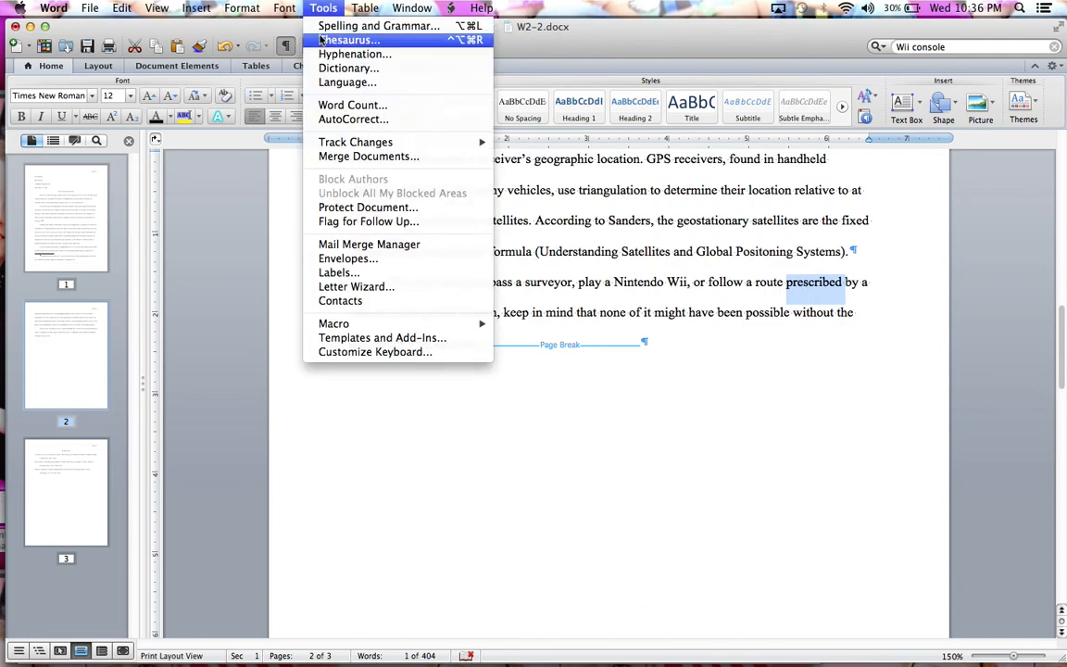
{"action": "left_click", "coordinate": [814, 324]}
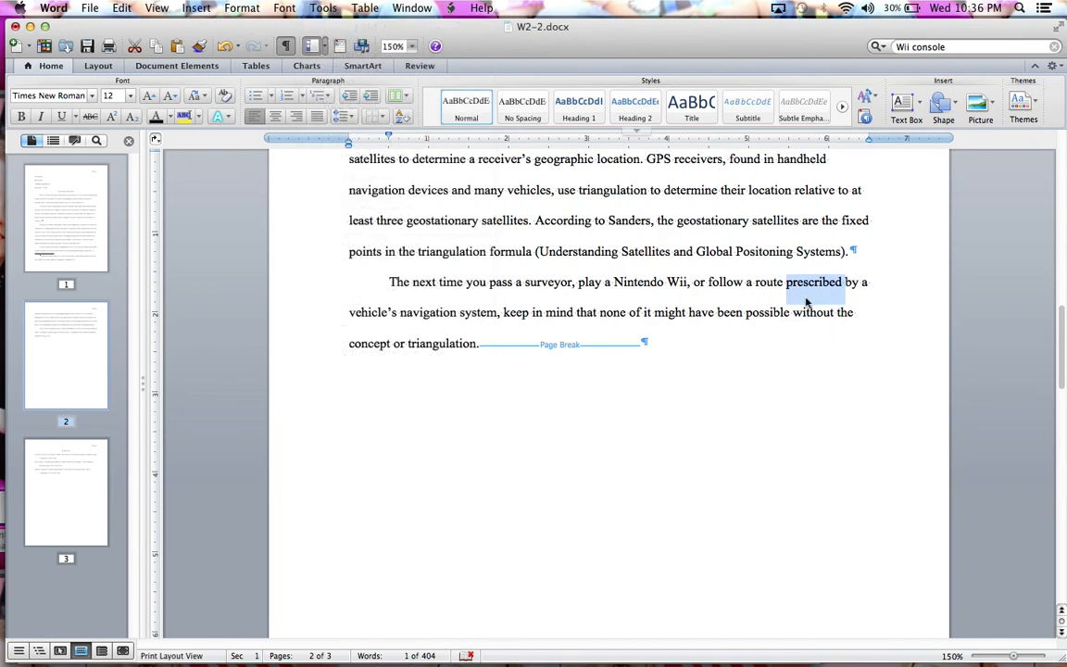
{"action": "right_click", "coordinate": [803, 292]}
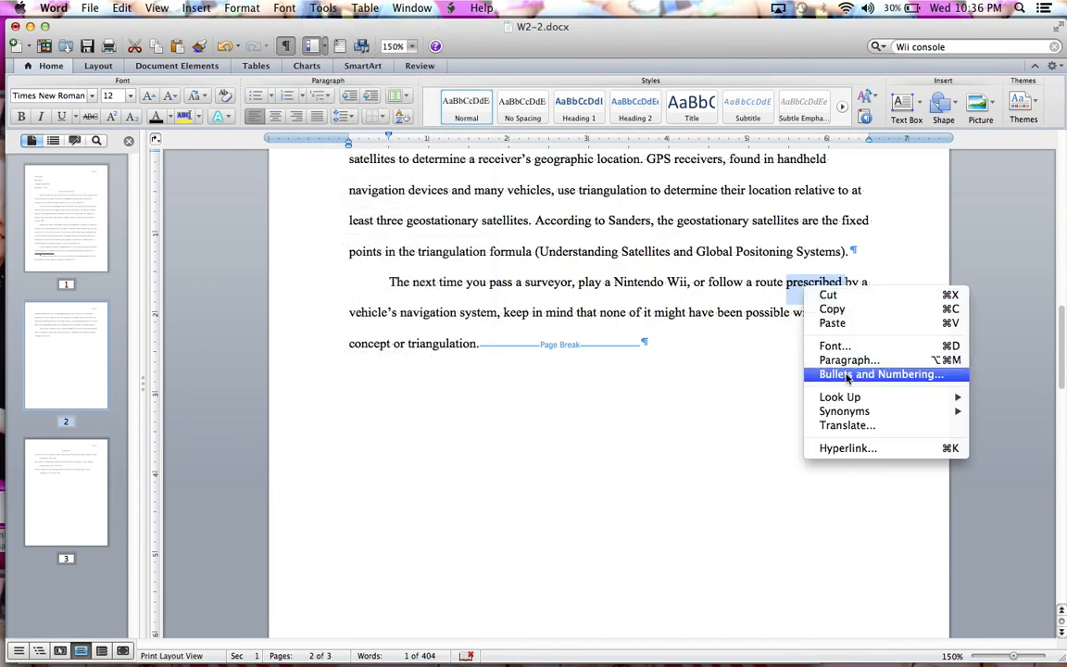
{"action": "mouse_move", "coordinate": [845, 411]}
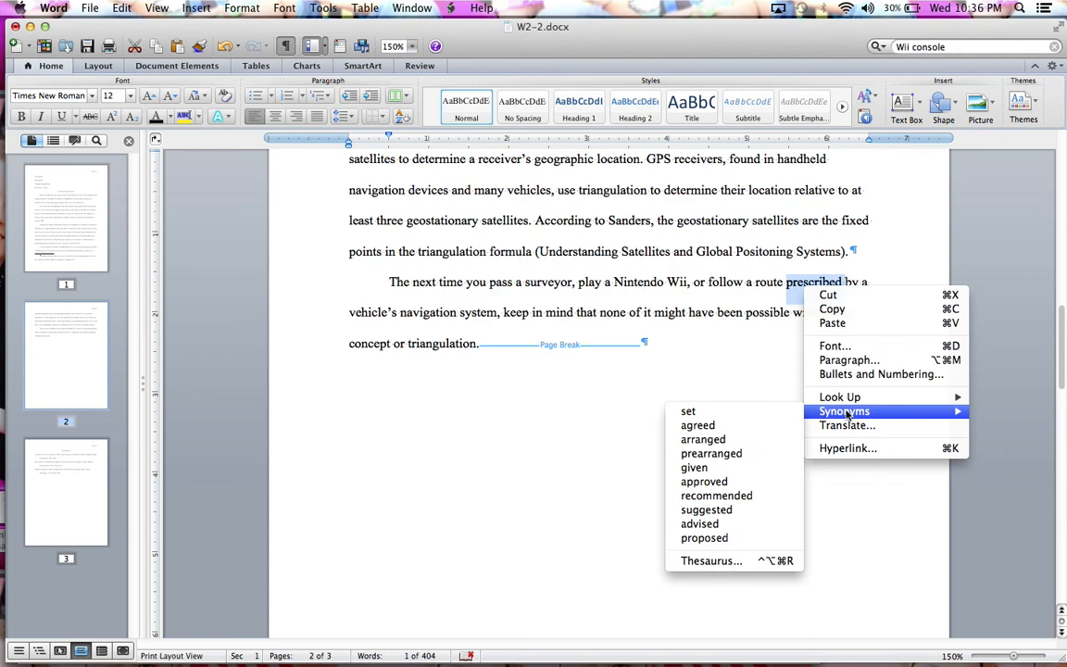
{"action": "left_click", "coordinate": [708, 510]}
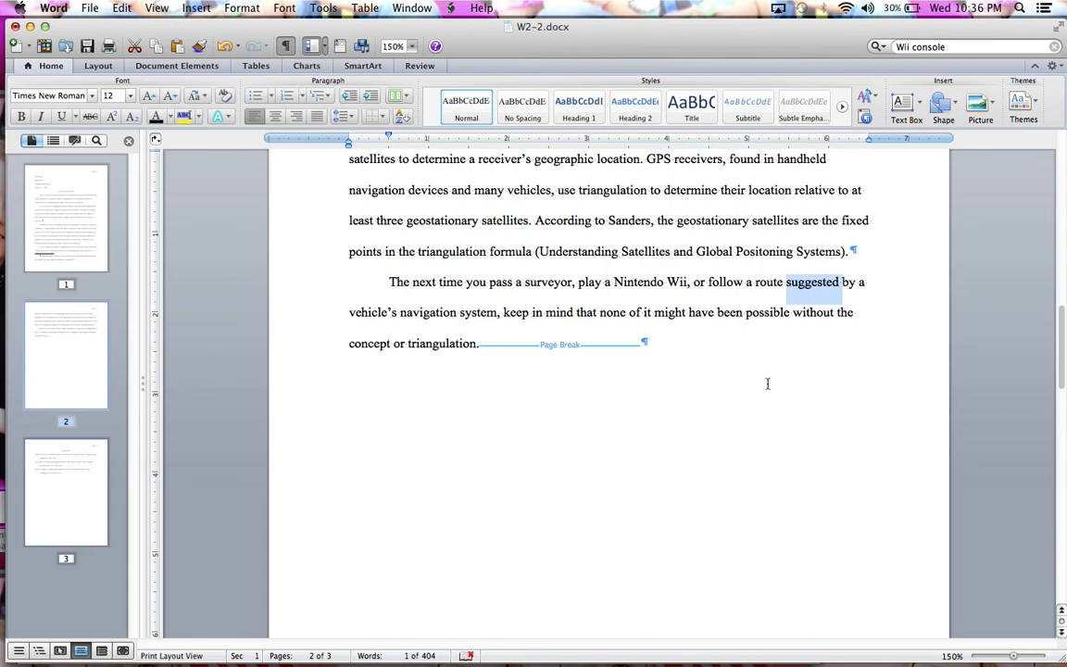
{"action": "left_click", "coordinate": [129, 141]}
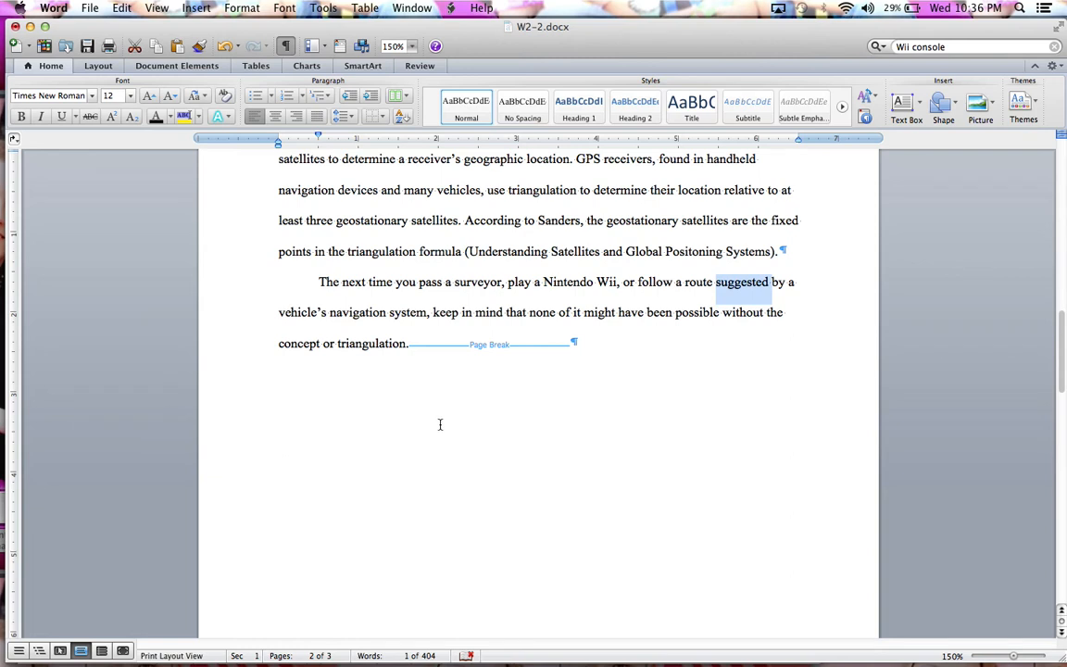
Step: Run the spelling and grammar check from the start of the document, ignoring the flagged author surname in the footnote
{"action": "key", "text": "super+Home"}
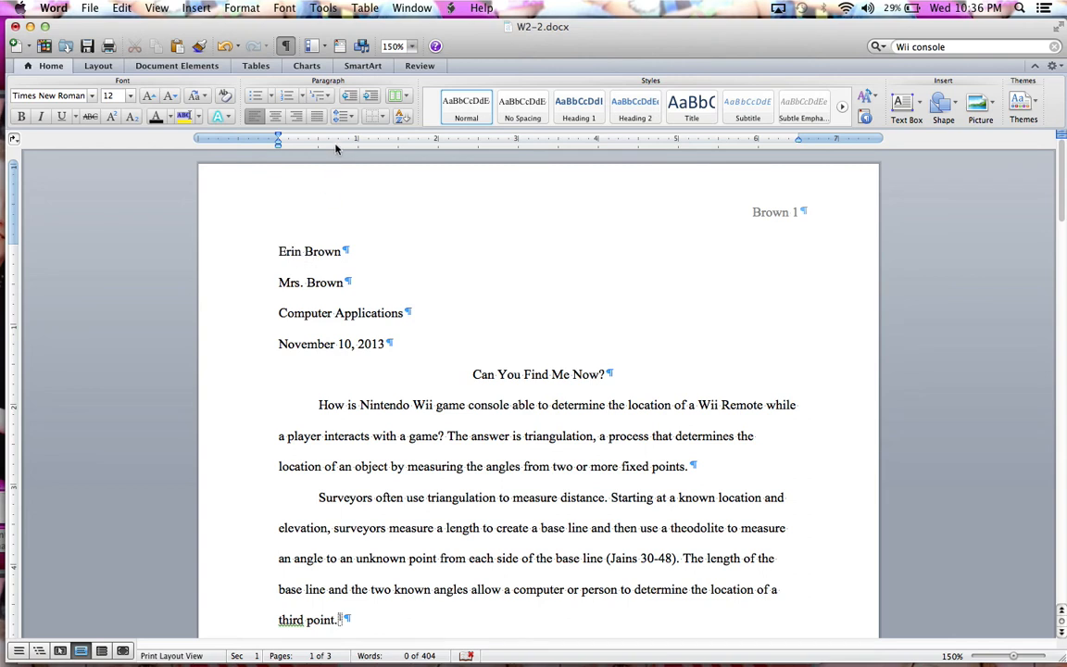
{"action": "left_click", "coordinate": [323, 8]}
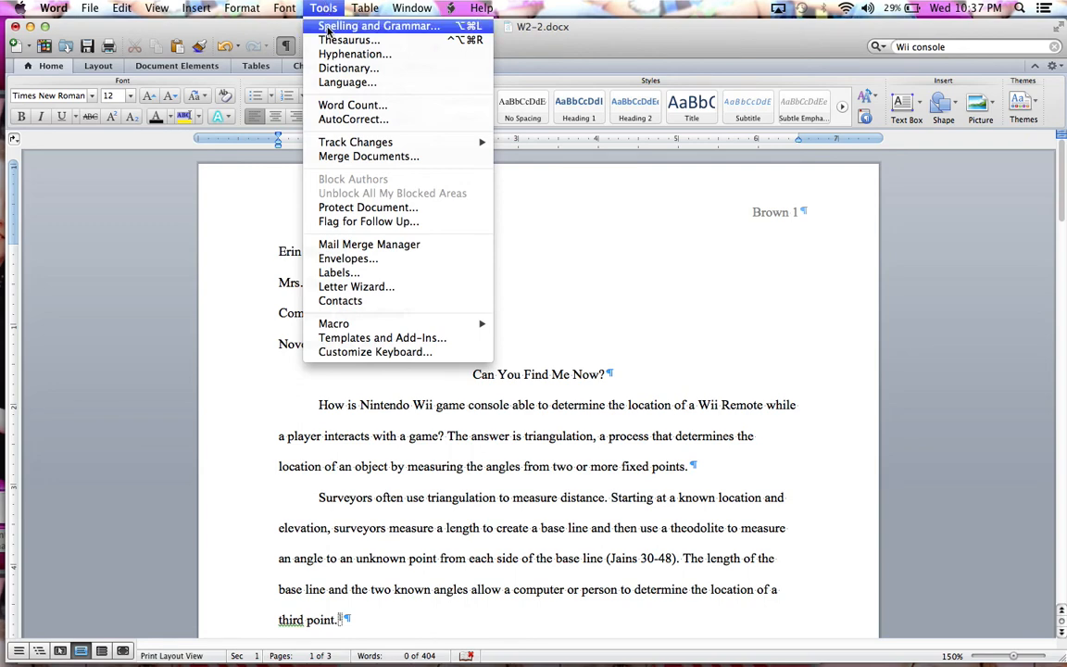
{"action": "left_click", "coordinate": [327, 27]}
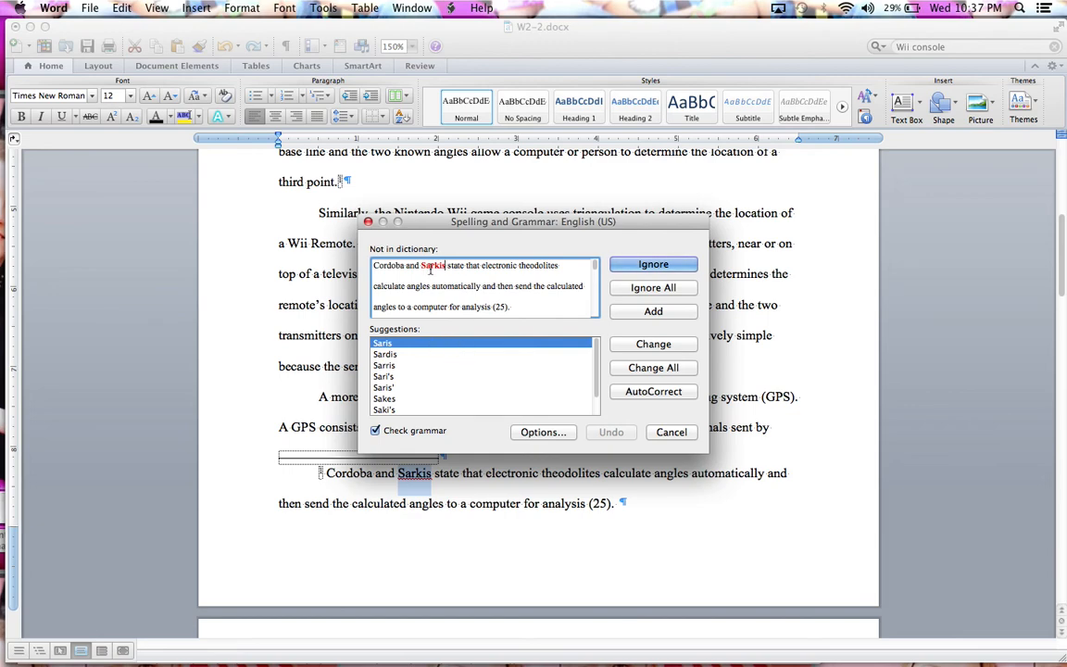
{"action": "left_click", "coordinate": [658, 266]}
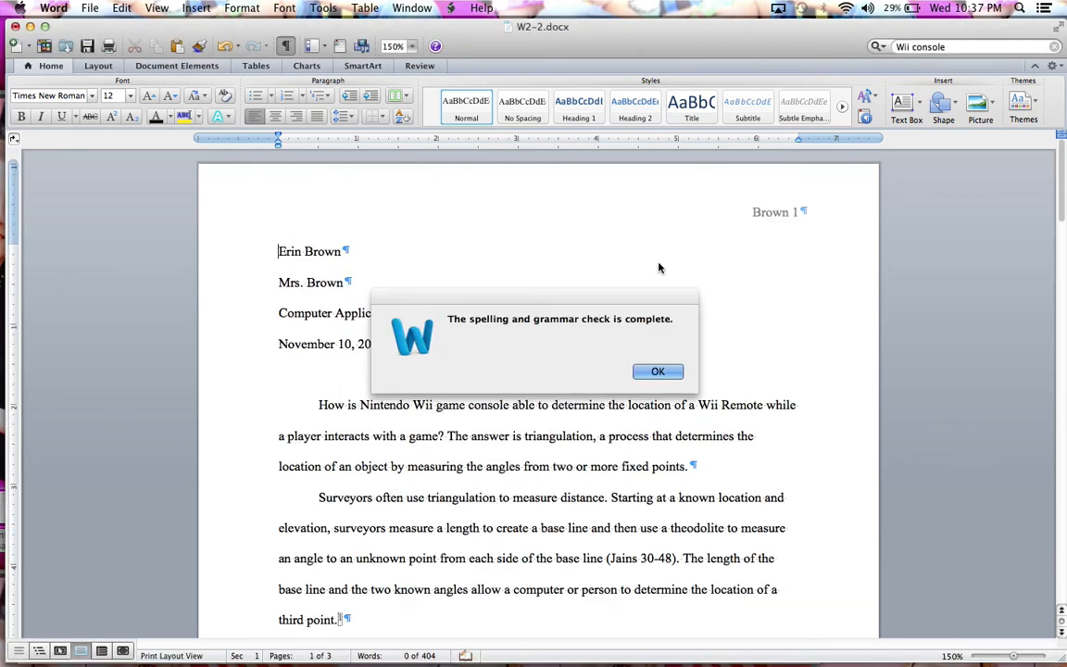
{"action": "left_click", "coordinate": [653, 372]}
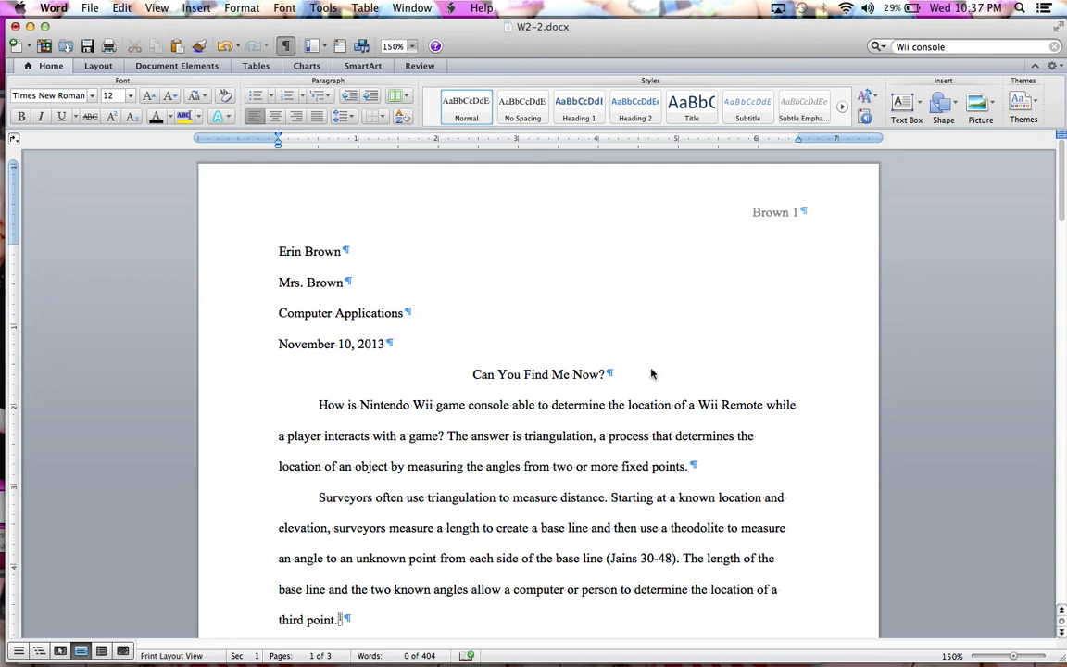
Step: In the document's properties, set the title to "W2-2" and the subject to "Computer Applications 1st hour"
{"action": "left_click", "coordinate": [90, 9]}
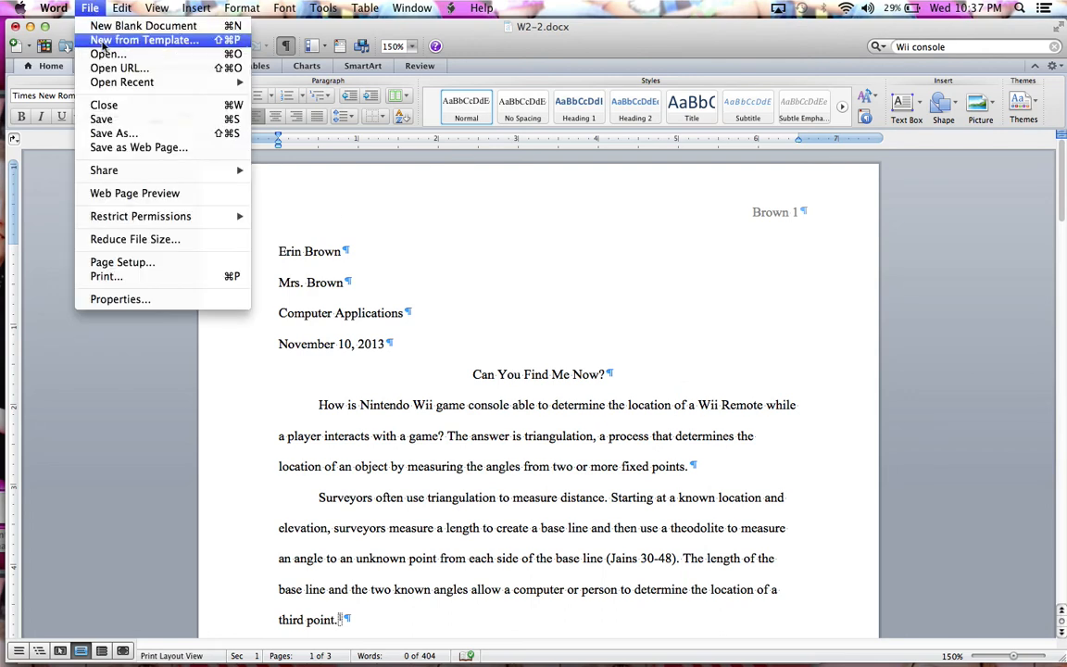
{"action": "left_click", "coordinate": [120, 299]}
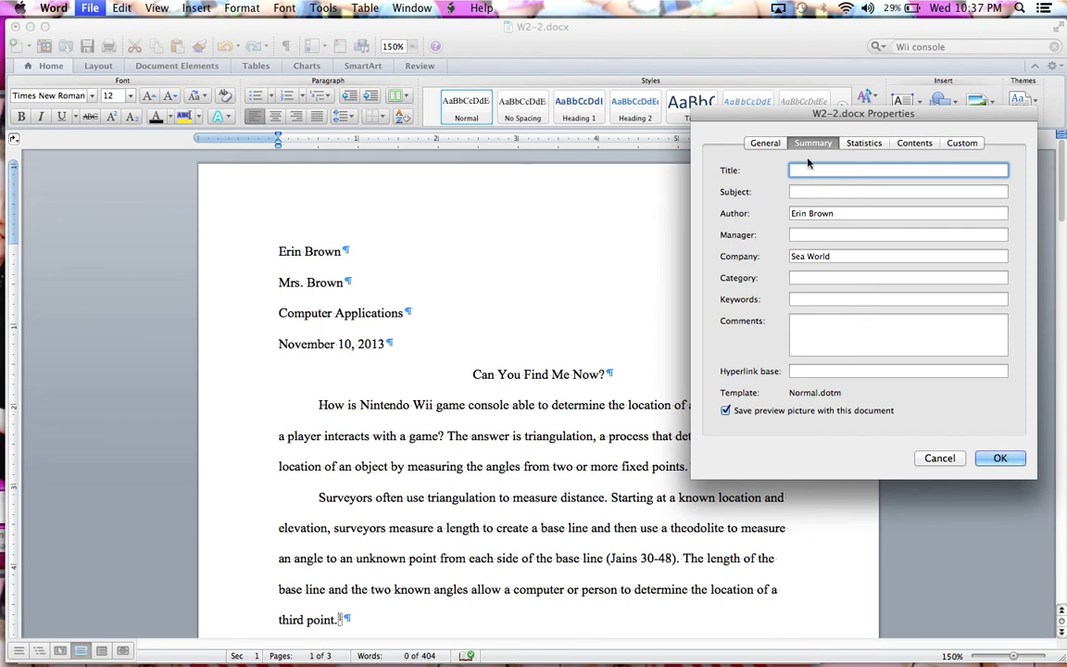
{"action": "type", "text": "W2-2"}
{"action": "left_click", "coordinate": [794, 192]}
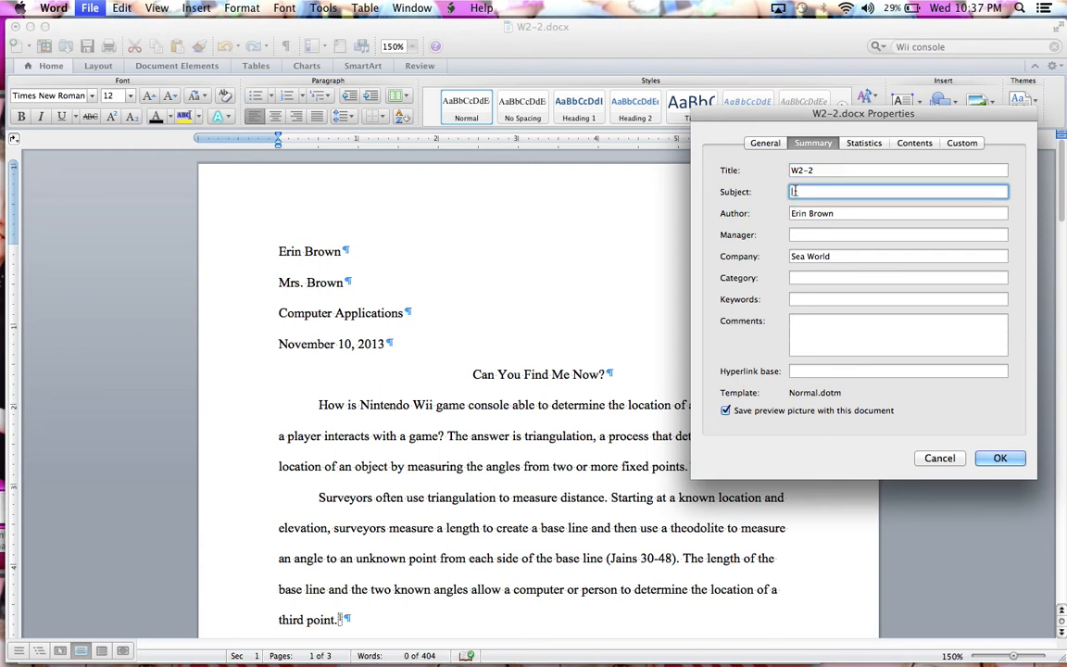
{"action": "type", "text": "Computer Applications hour"}
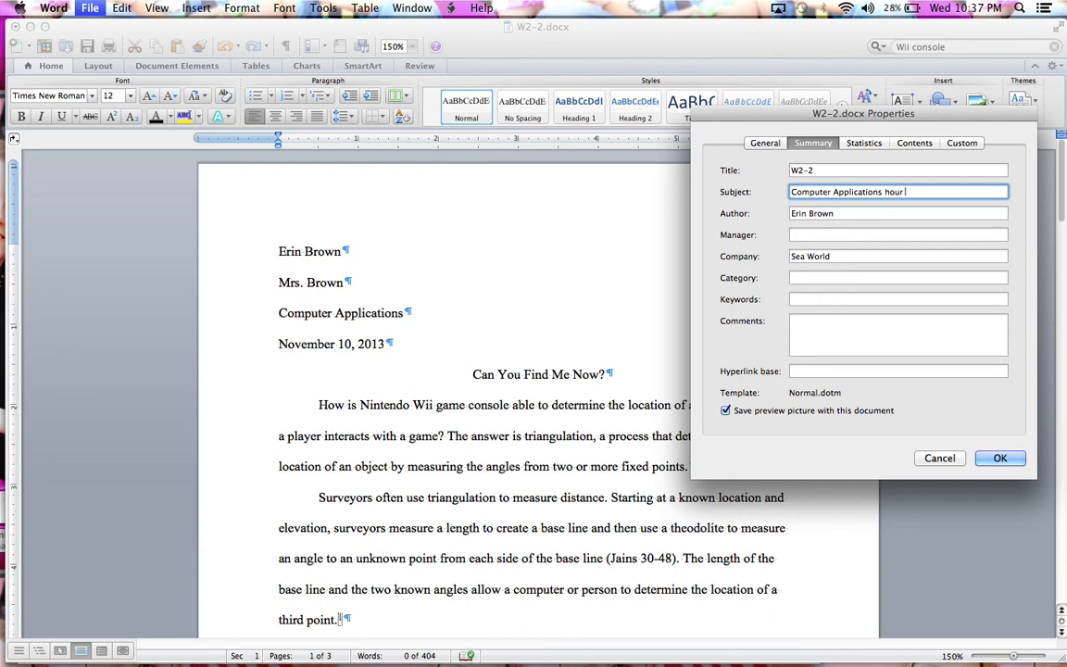
{"action": "key", "text": "BackSpace"}
{"action": "key", "text": "BackSpace"}
{"action": "key", "text": "BackSpace"}
{"action": "key", "text": "BackSpace"}
{"action": "type", "text": "1st hour"}
Step: Clear the company name from the document's properties and apply the changes
{"action": "key", "text": "Tab"}
{"action": "key", "text": "Tab"}
{"action": "key", "text": "Tab"}
{"action": "key", "text": "BackSpace"}
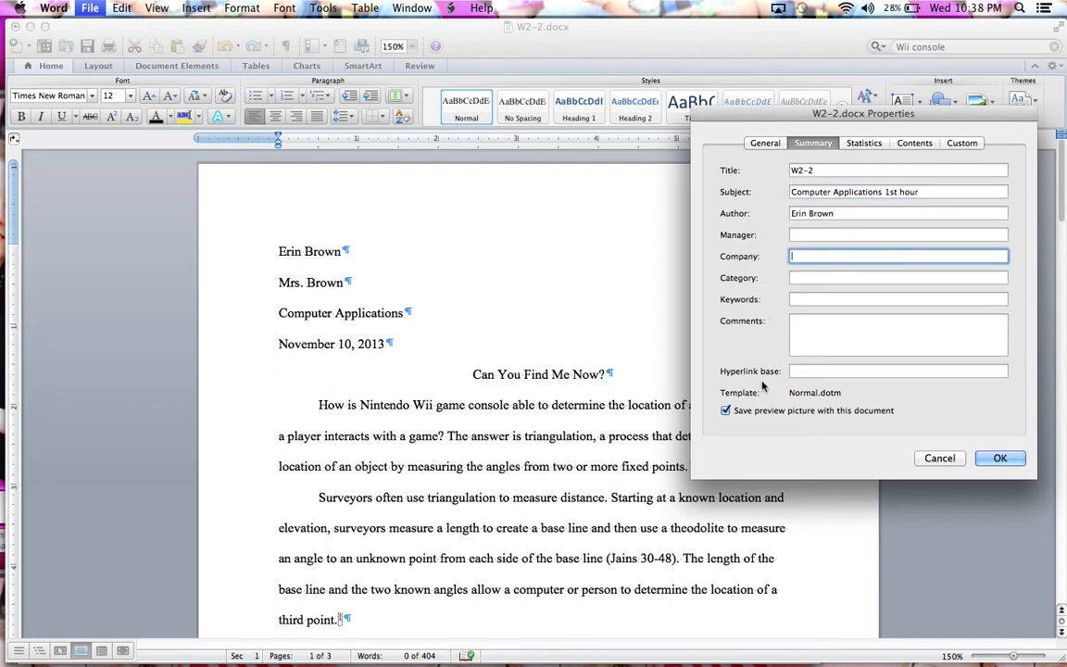
{"action": "left_click", "coordinate": [999, 458]}
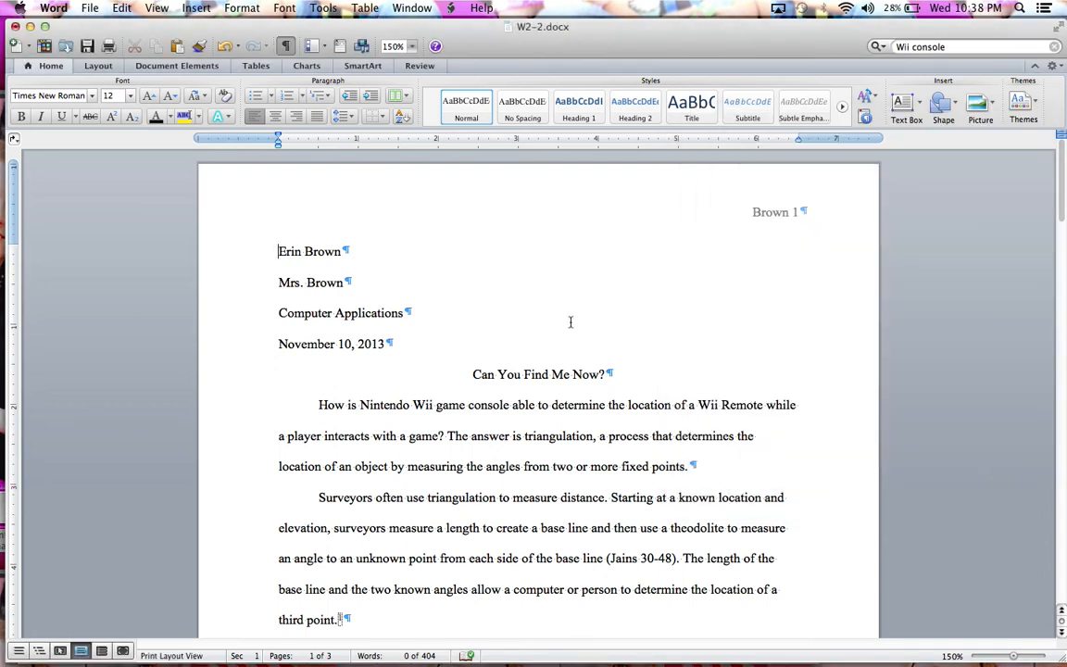
Step: Save the document as W2-2 in Word Document (.docx) format in the Assignments folder, replacing the existing file
{"action": "left_click", "coordinate": [91, 11]}
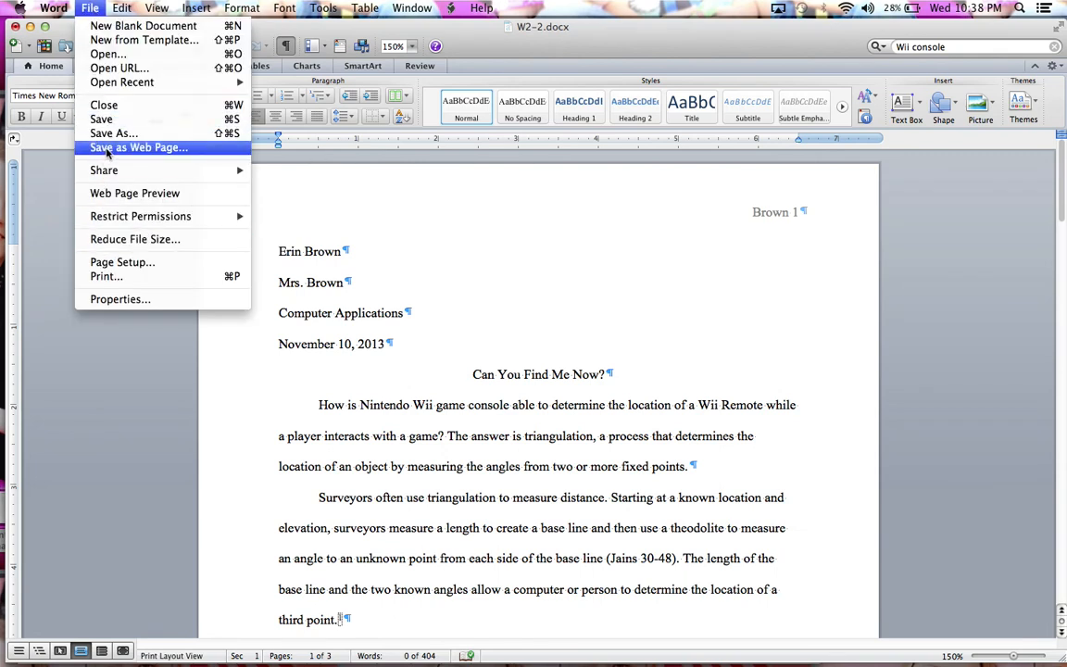
{"action": "left_click", "coordinate": [107, 136]}
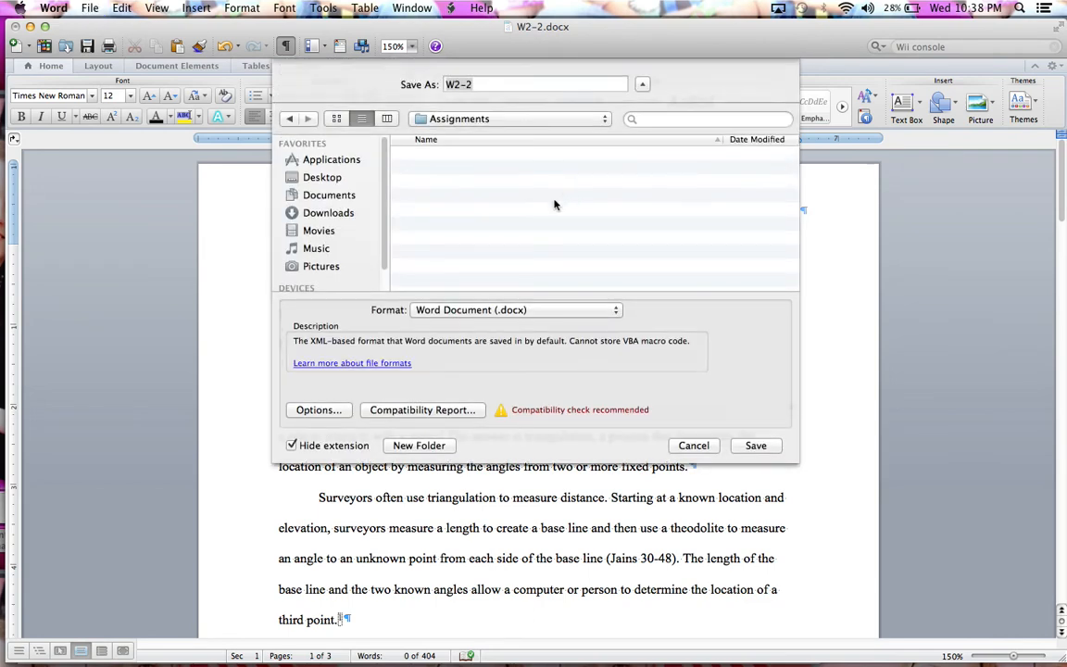
{"action": "left_click", "coordinate": [755, 446]}
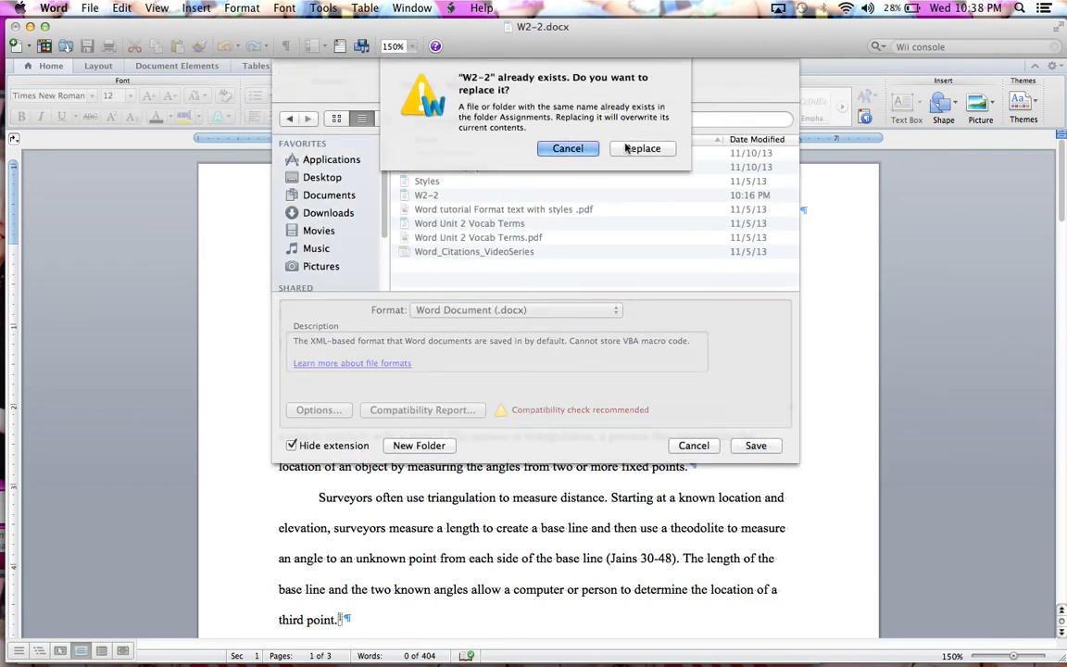
{"action": "left_click", "coordinate": [642, 148]}
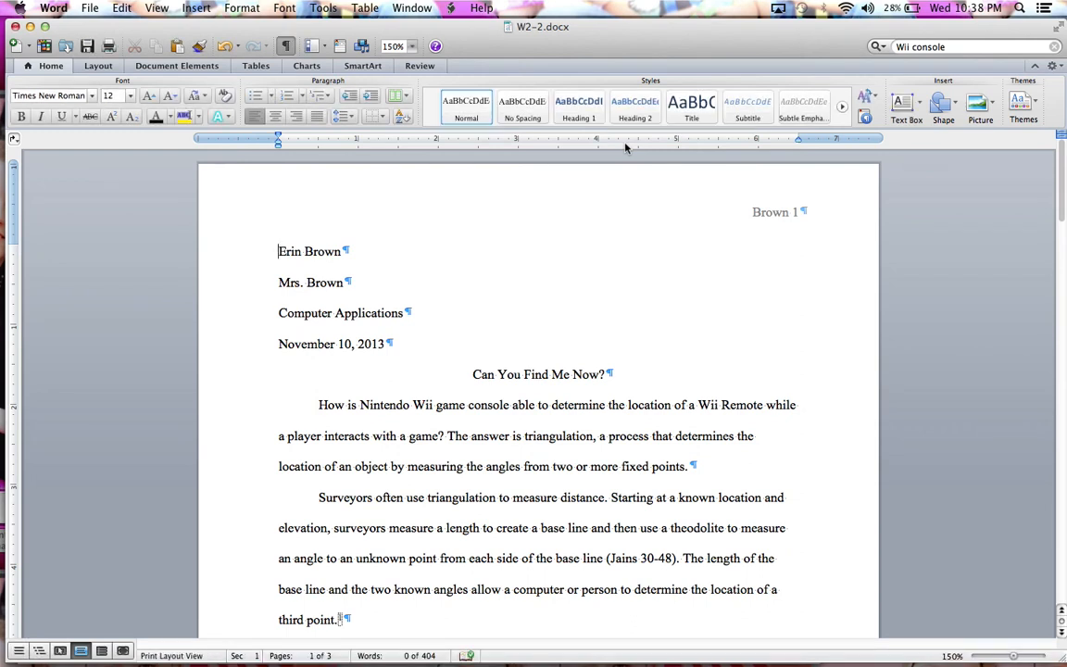
Step: Set up printing of the document properties instead of the document, keeping the Color preset, and open the output as a PDF in Preview
{"action": "left_click", "coordinate": [90, 9]}
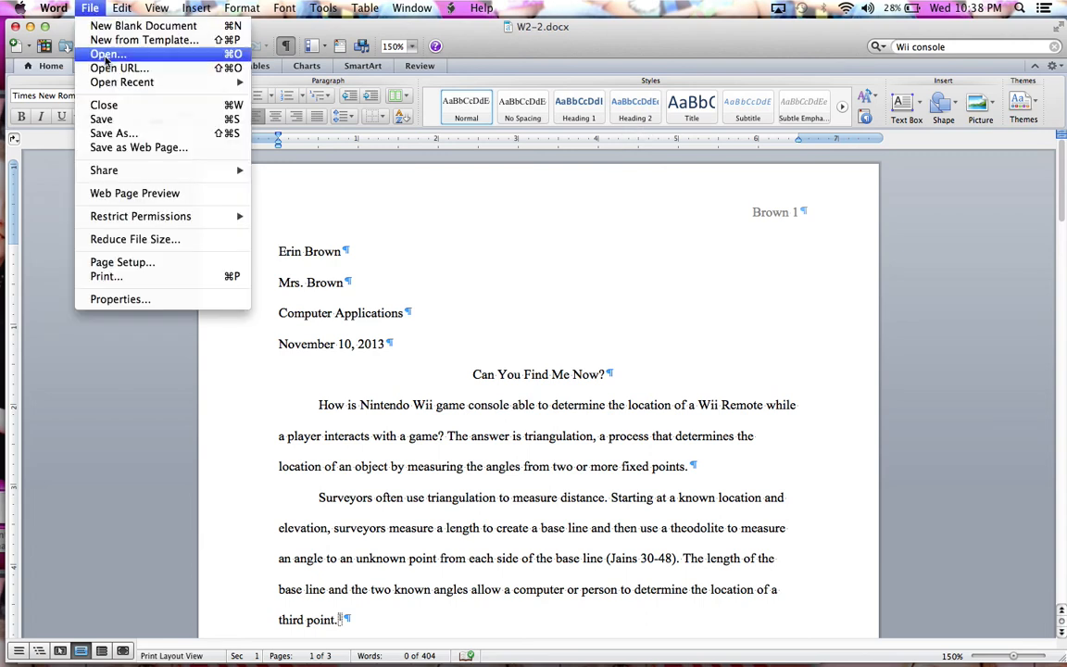
{"action": "left_click", "coordinate": [103, 276]}
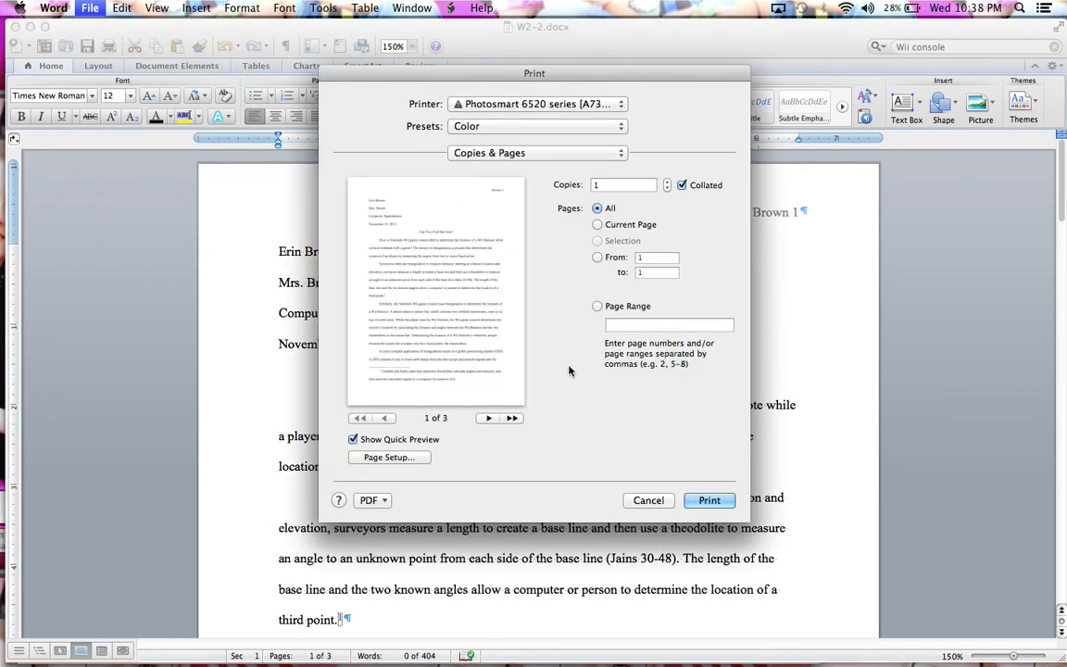
{"action": "left_click", "coordinate": [490, 126]}
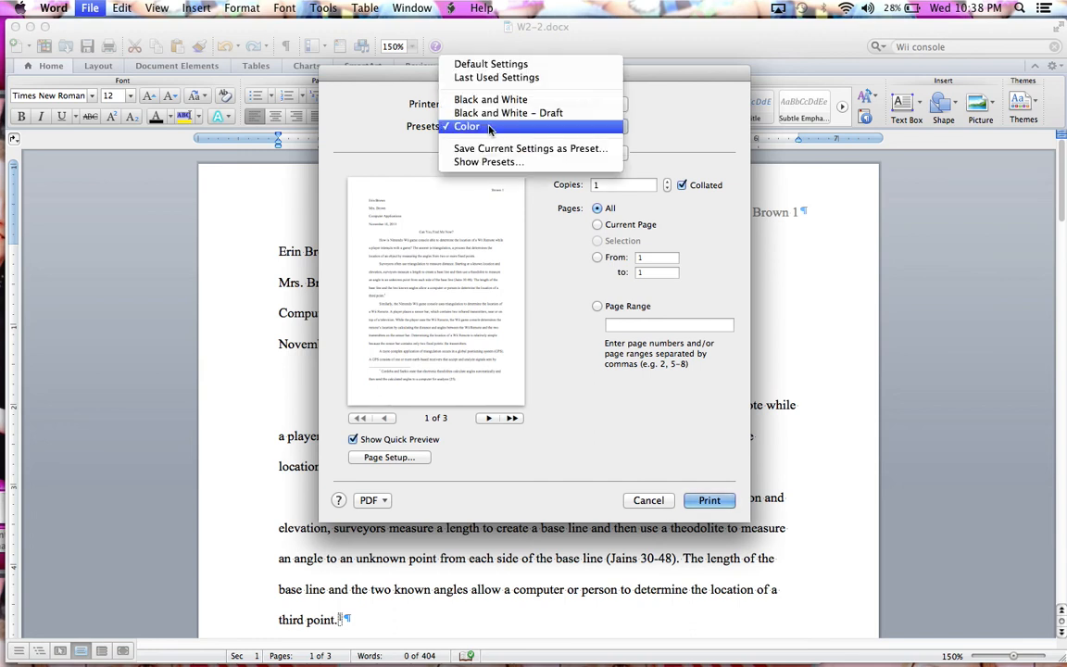
{"action": "left_click", "coordinate": [490, 127]}
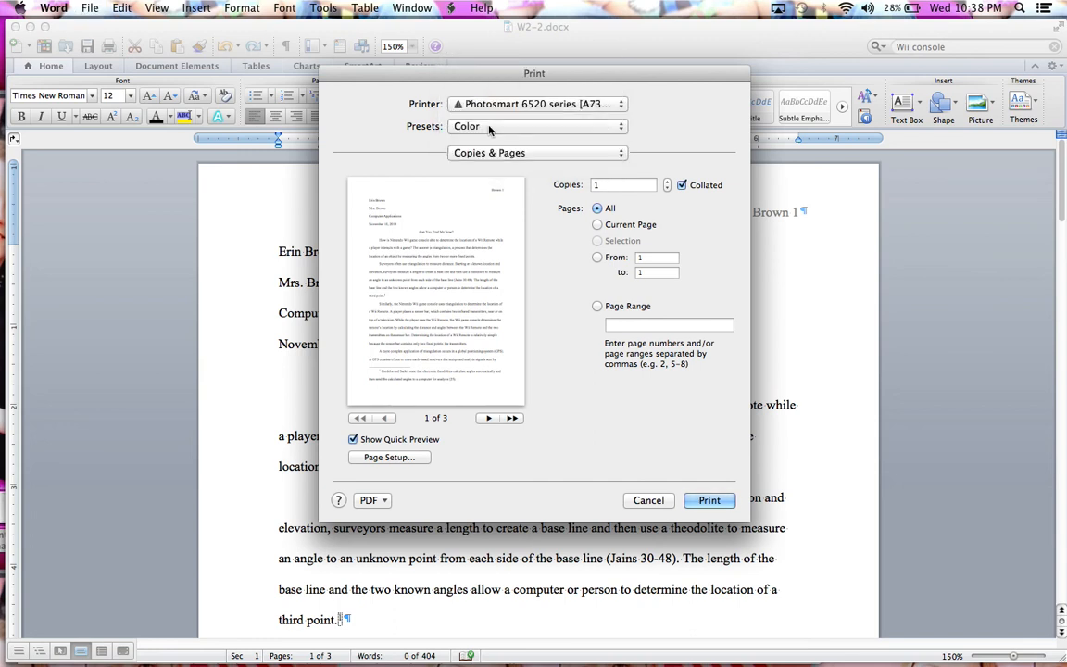
{"action": "left_click", "coordinate": [478, 153]}
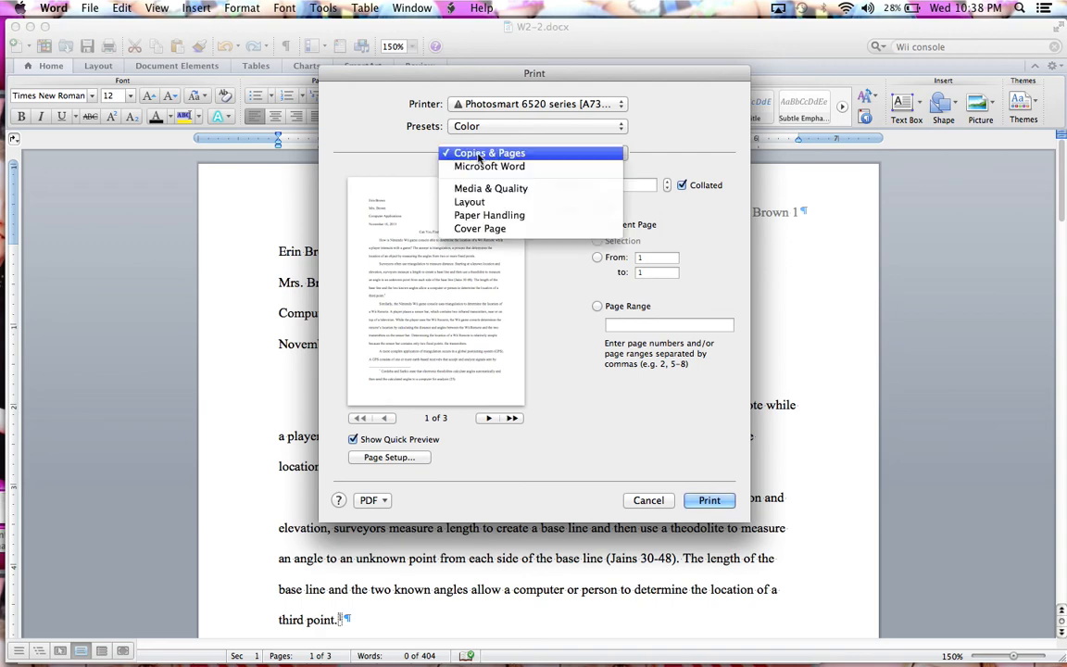
{"action": "left_click", "coordinate": [529, 168]}
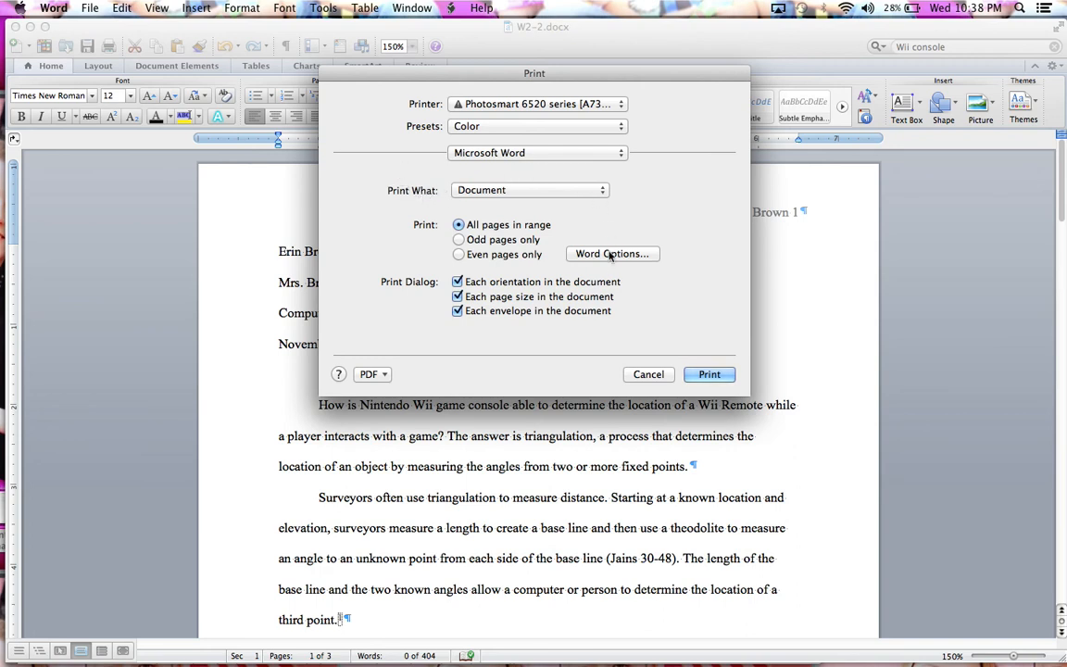
{"action": "left_click", "coordinate": [525, 191]}
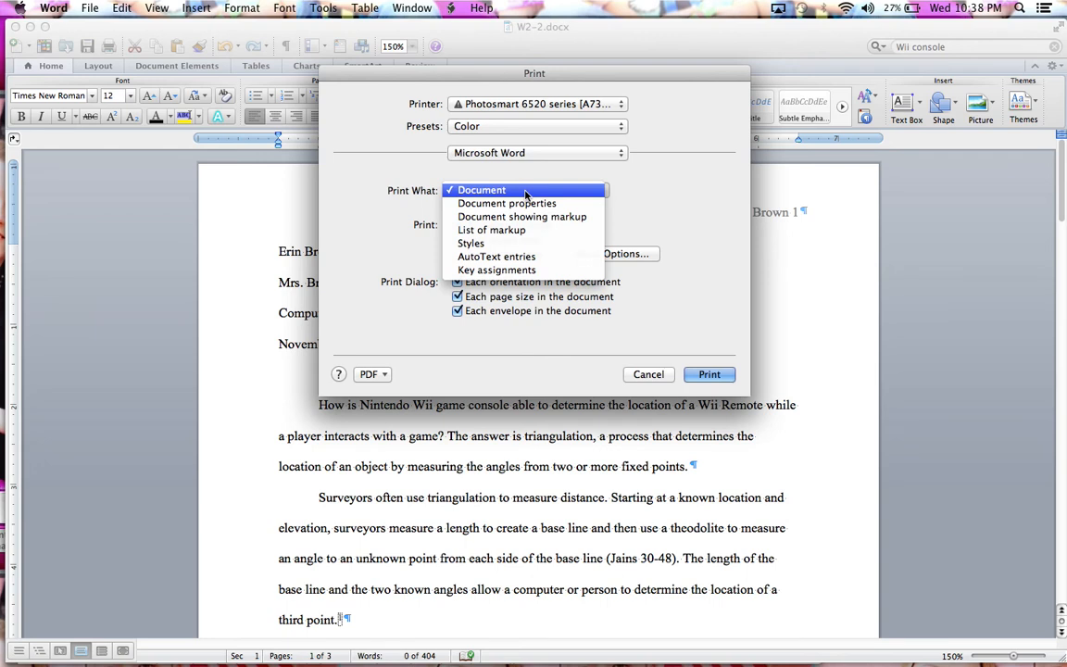
{"action": "left_click", "coordinate": [519, 205]}
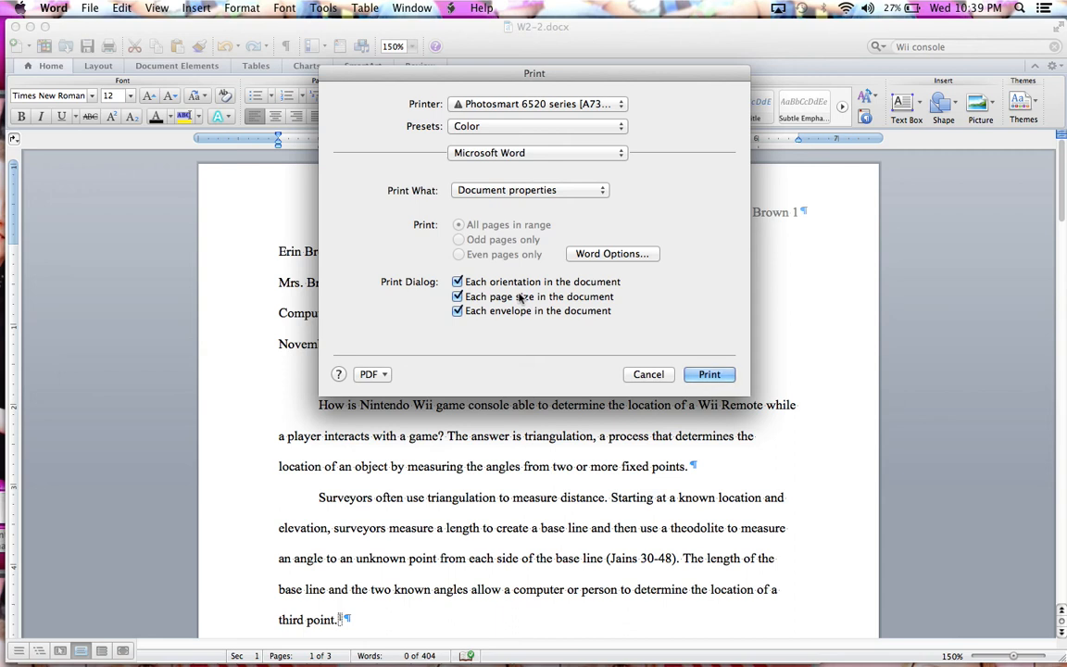
{"action": "left_click", "coordinate": [375, 378]}
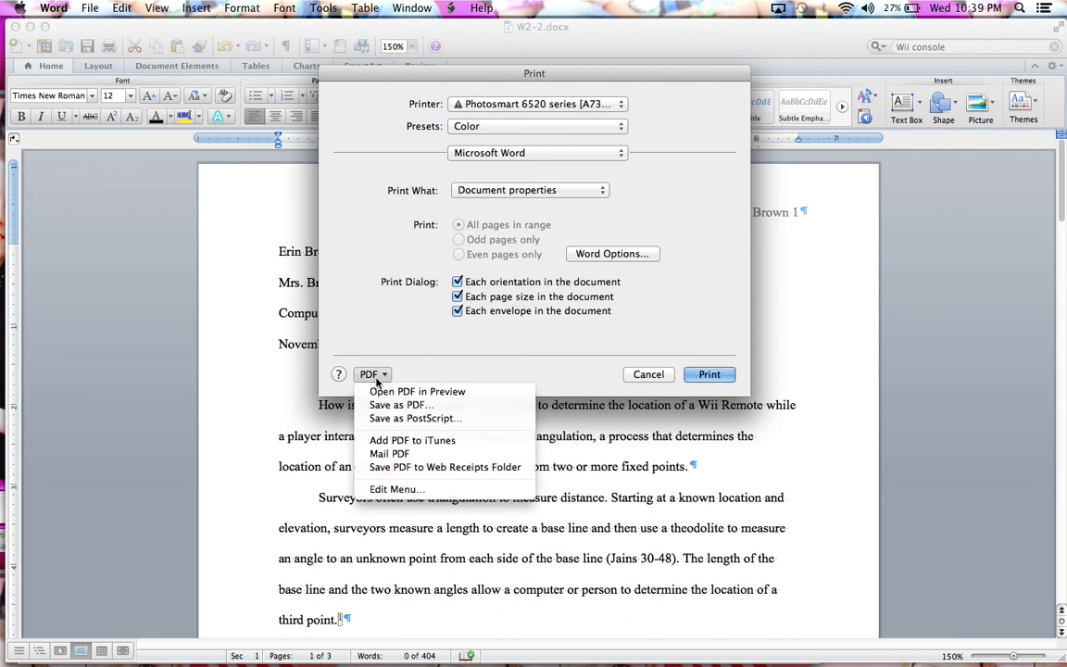
{"action": "left_click", "coordinate": [375, 395]}
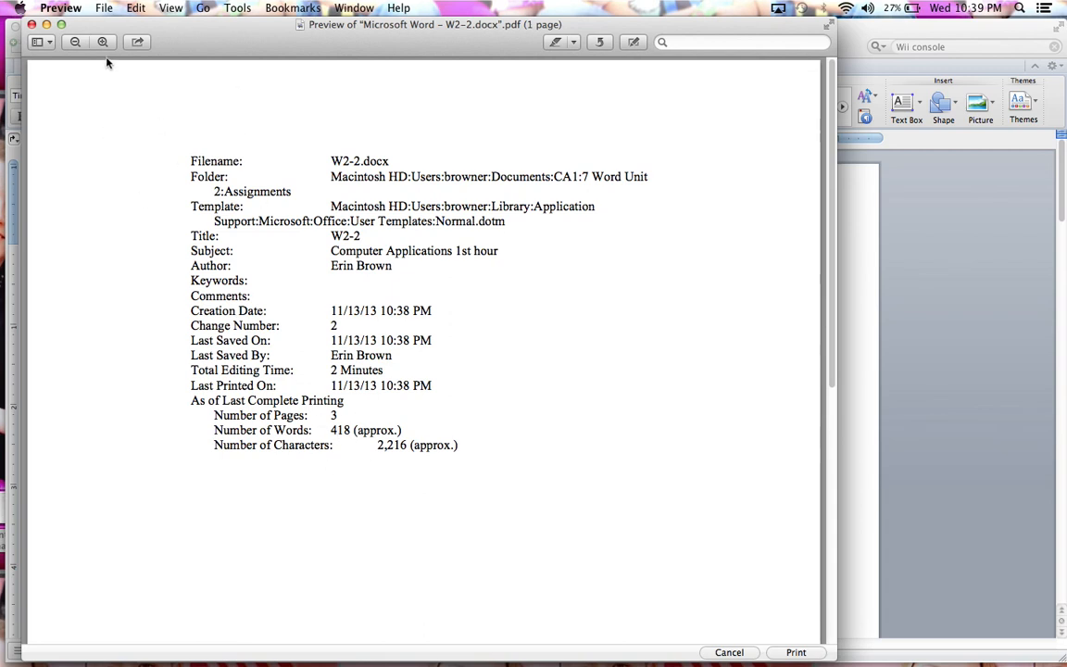
Step: Start saving the properties PDF in the Assignments folder, replacing the start of the file name before "W2-2" with "Documnet Properties"
{"action": "left_click", "coordinate": [104, 8]}
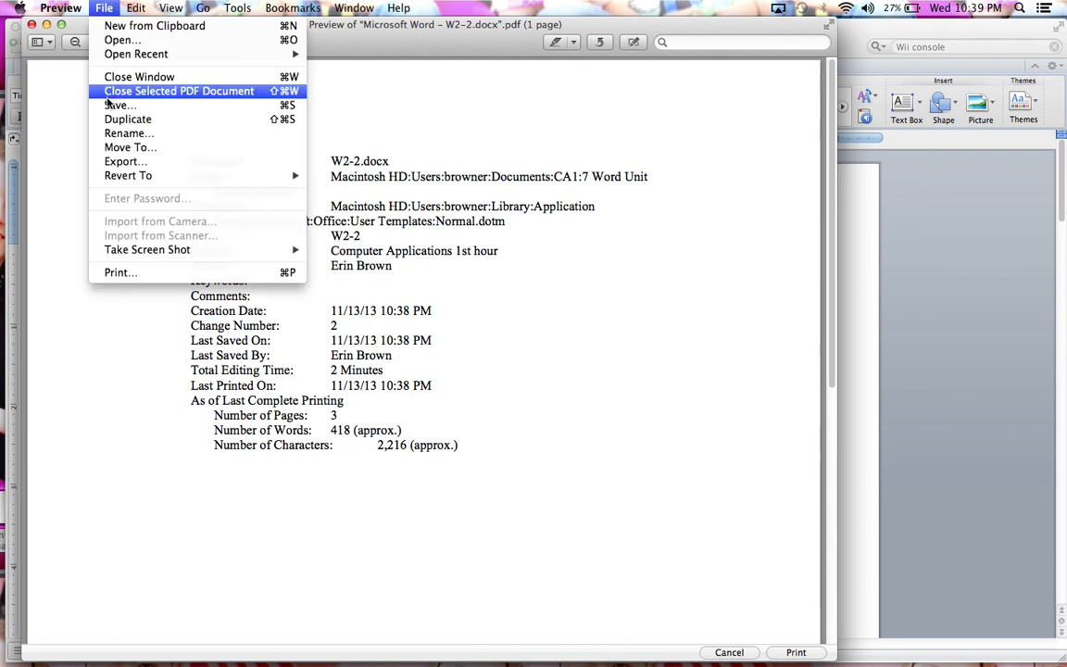
{"action": "left_click", "coordinate": [116, 115]}
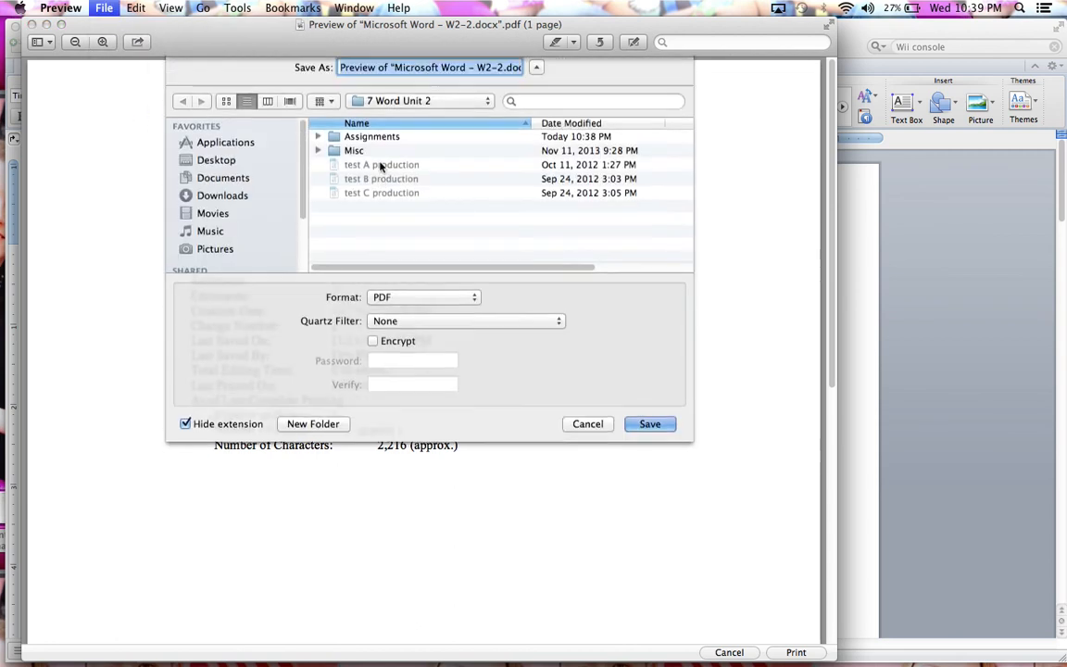
{"action": "double_click", "coordinate": [371, 153]}
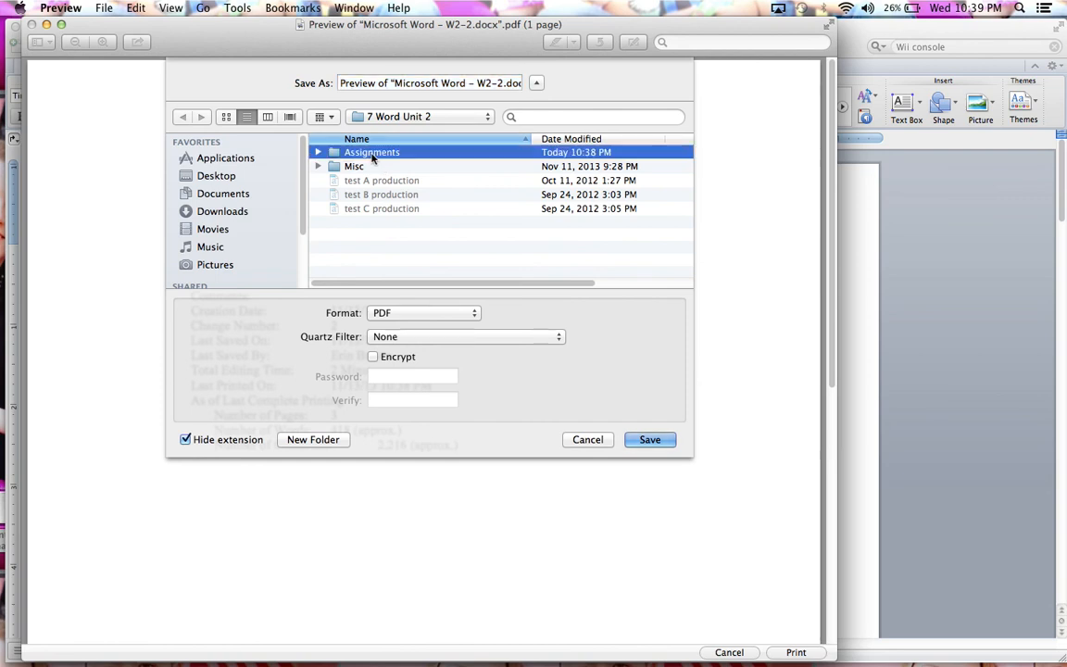
{"action": "left_click_drag", "start_coordinate": [477, 84], "coordinate": [305, 86]}
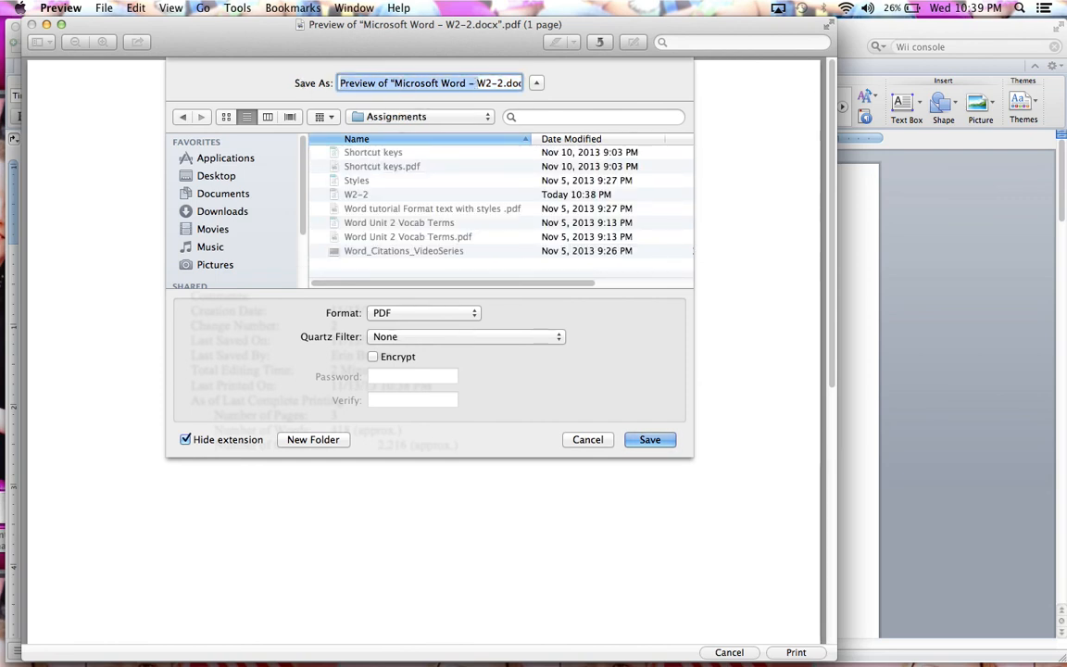
{"action": "key", "text": "BackSpace"}
{"action": "type", "text": "Documnet Pr"}
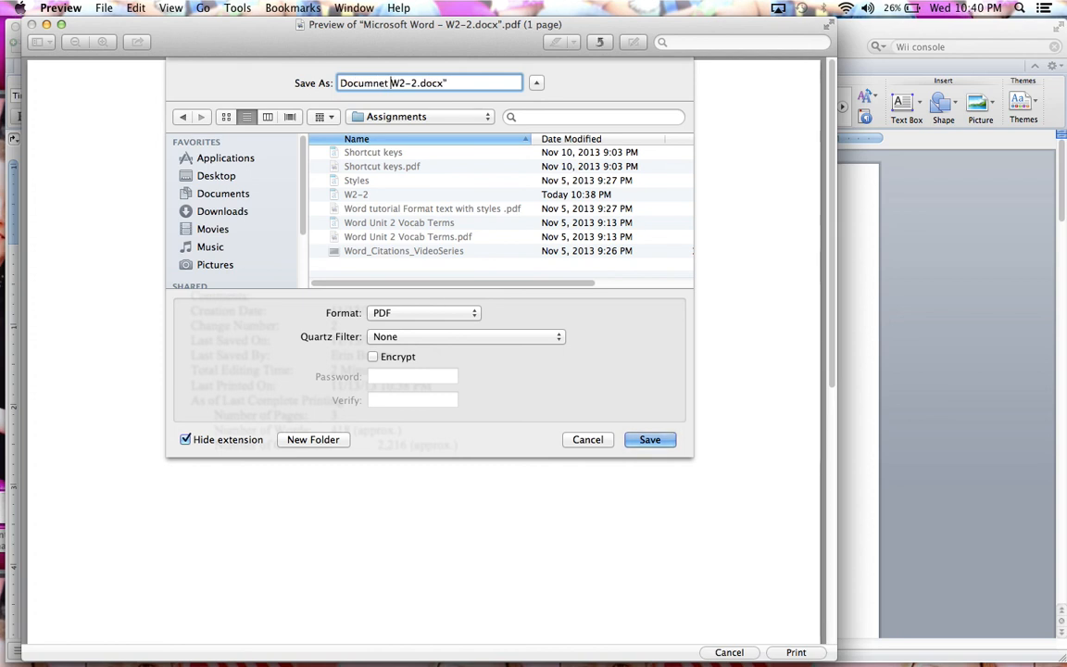
{"action": "type", "text": "operties"}
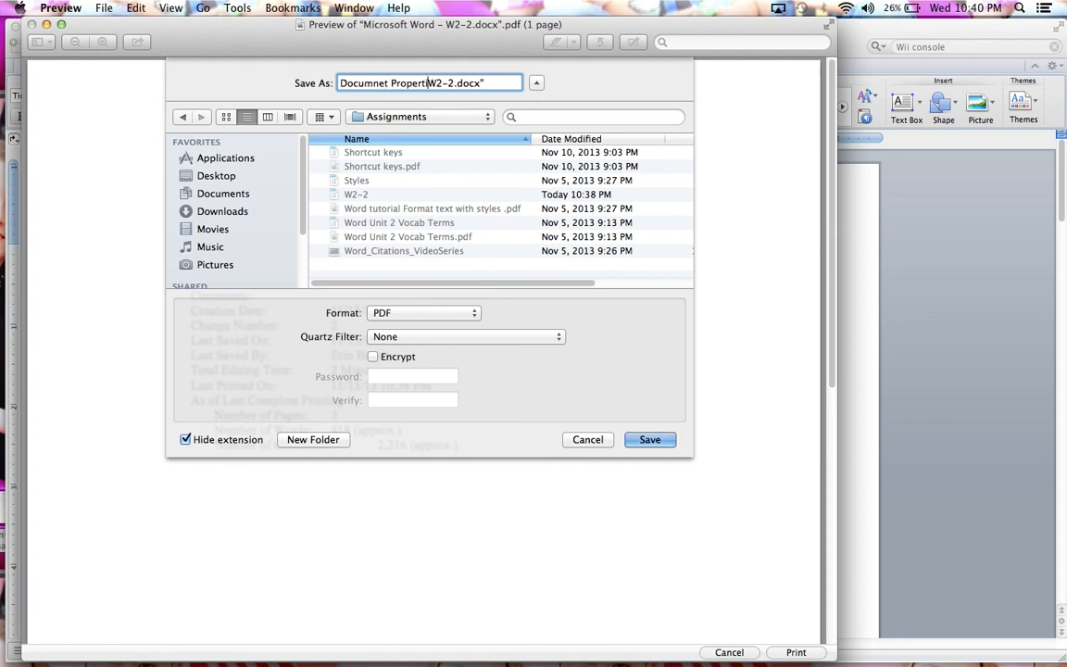